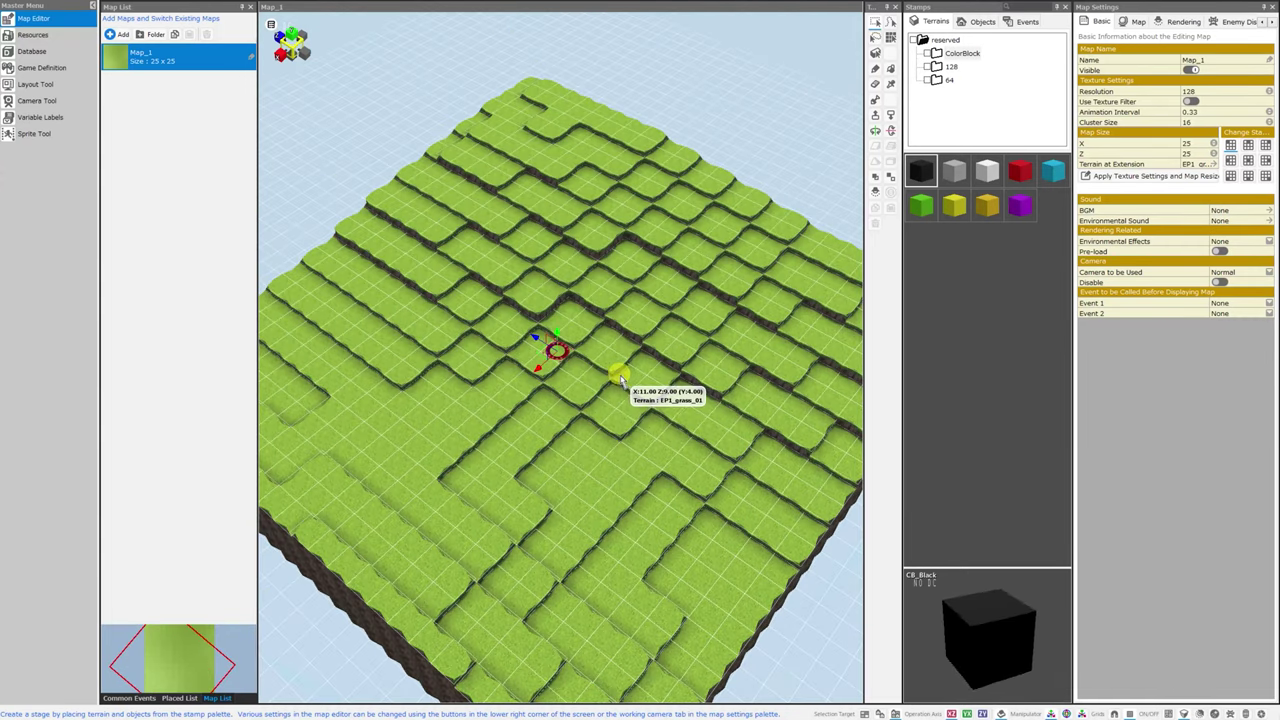
- Fill the blank transparent Paint.NET canvas with solid bright green using the paint bucket
right_click_drag(617, 390, 650, 376)
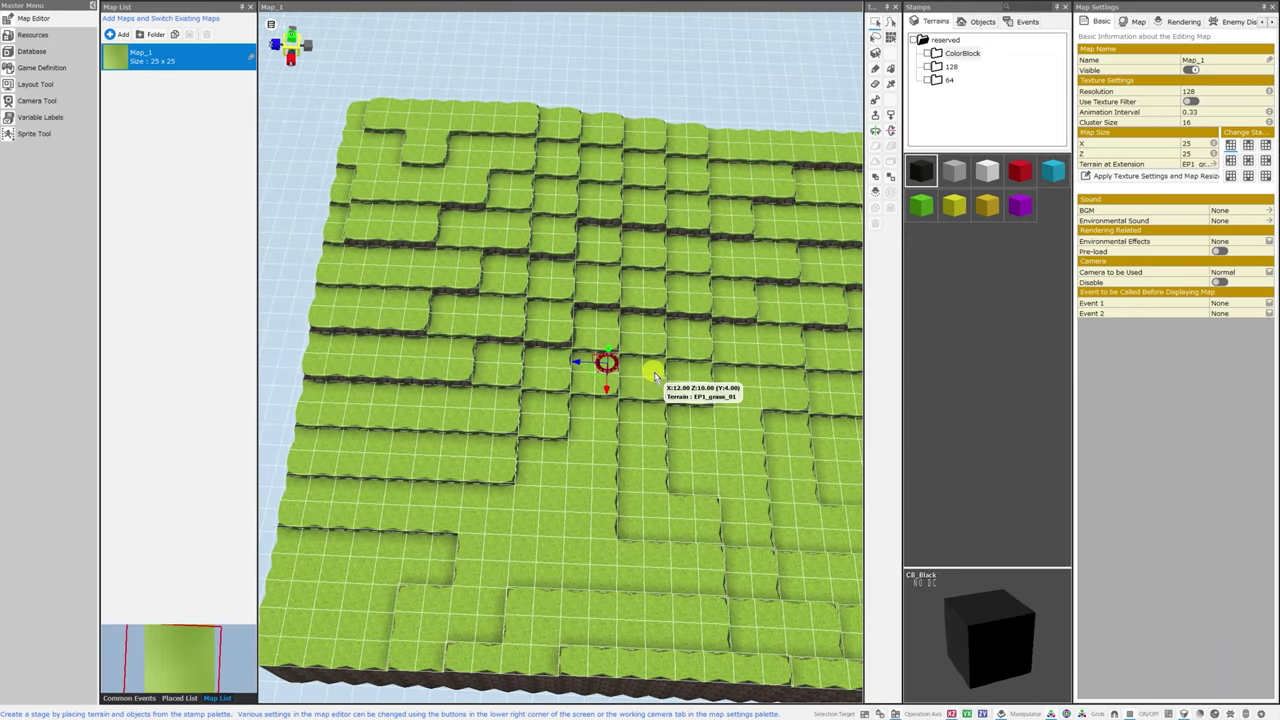
scroll(651, 366, "down", 3)
right_click_drag(632, 332, 622, 319)
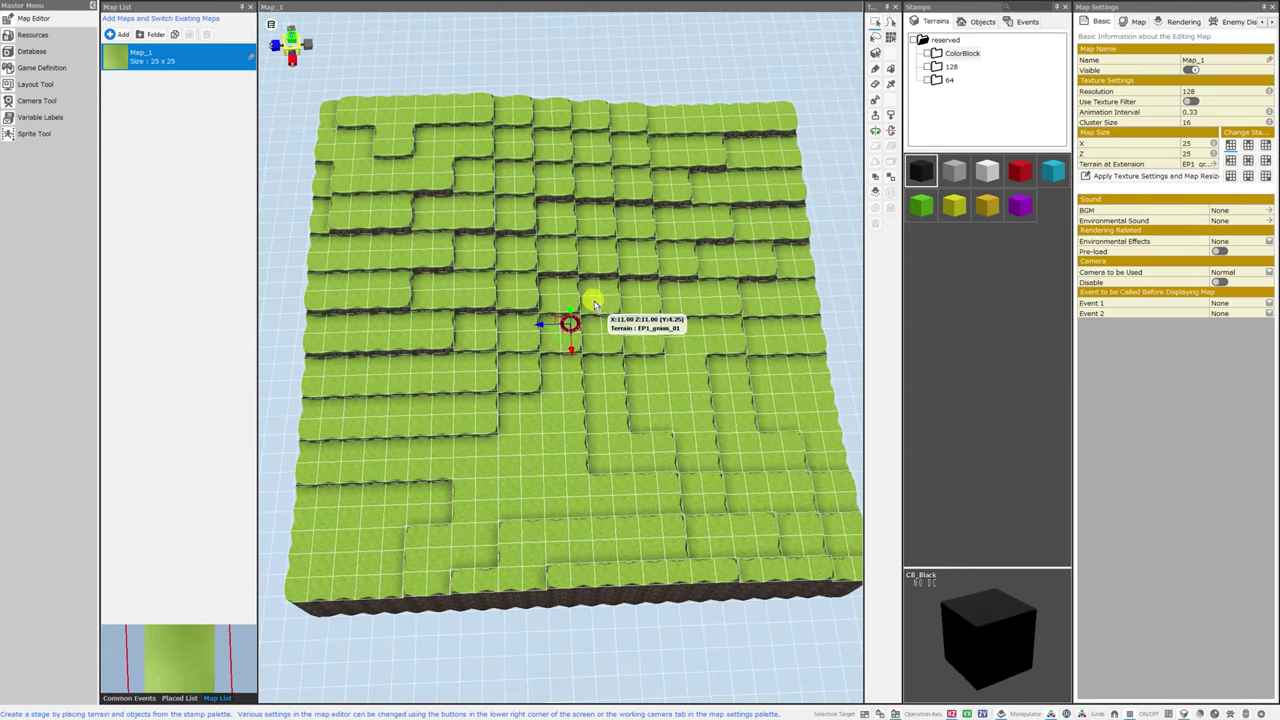
scroll(593, 303, "down", 2)
scroll(593, 303, "down", 1)
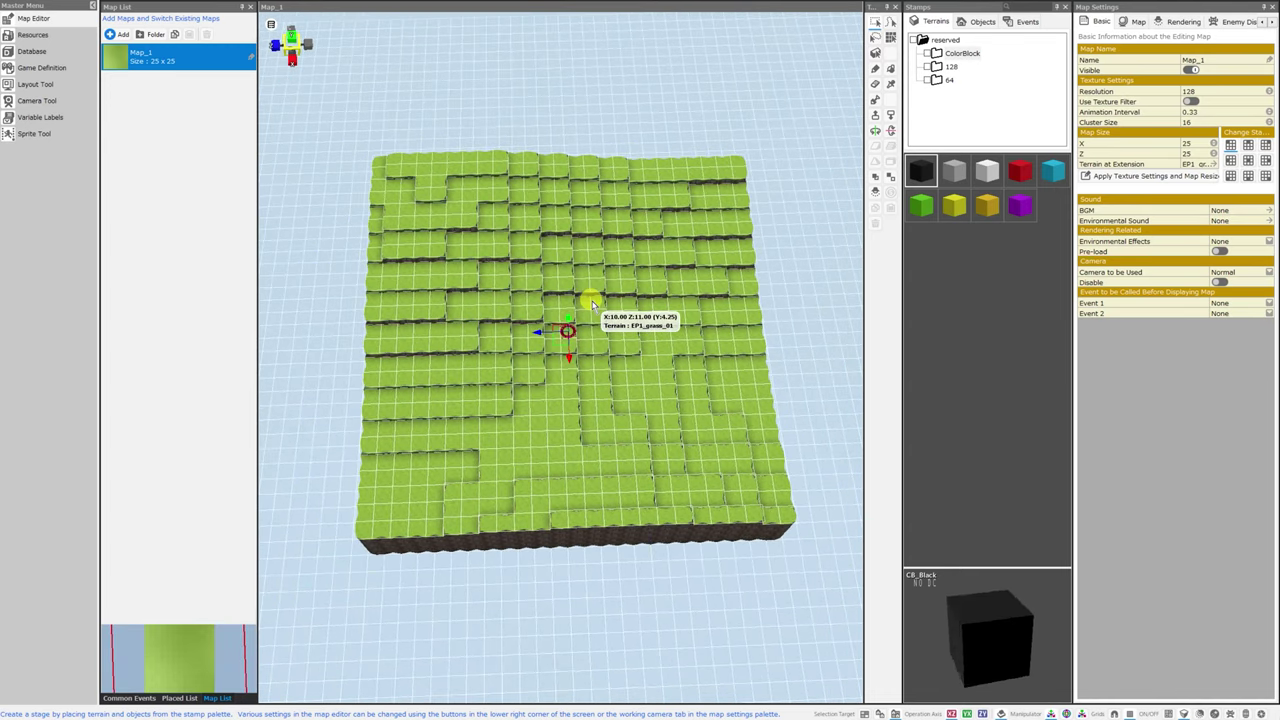
scroll(593, 303, "up", 3)
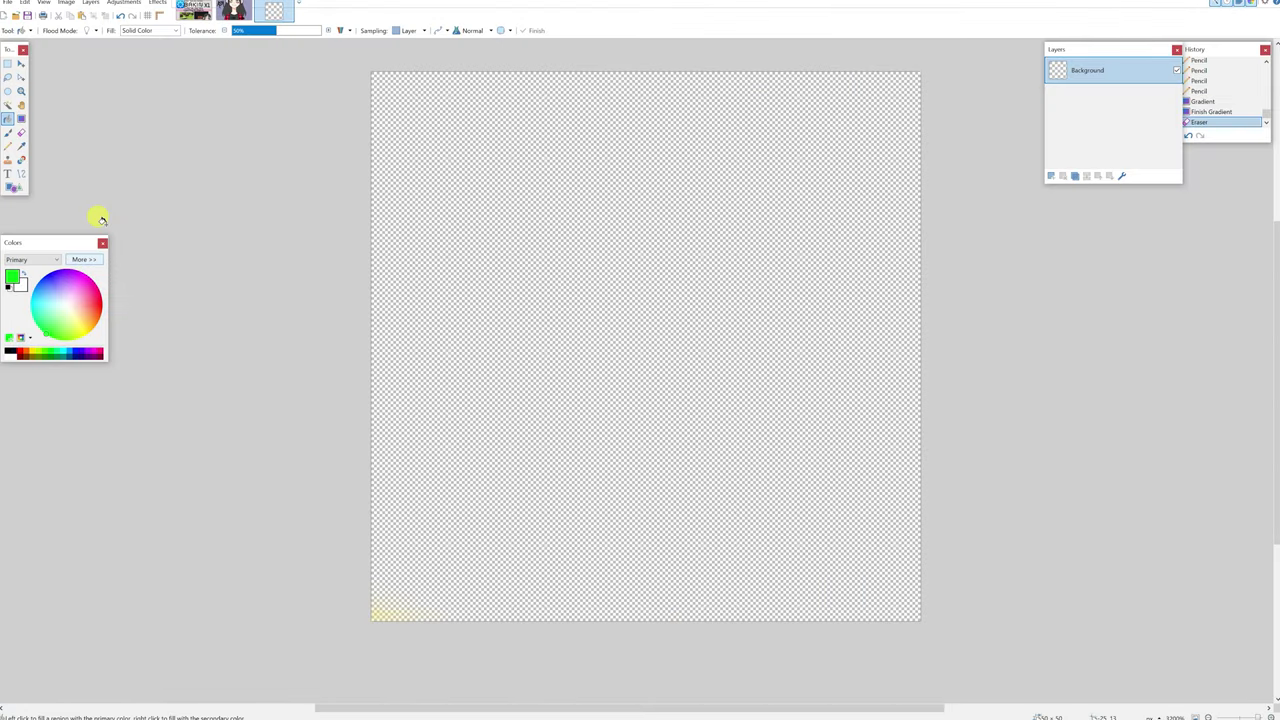
left_click(659, 268)
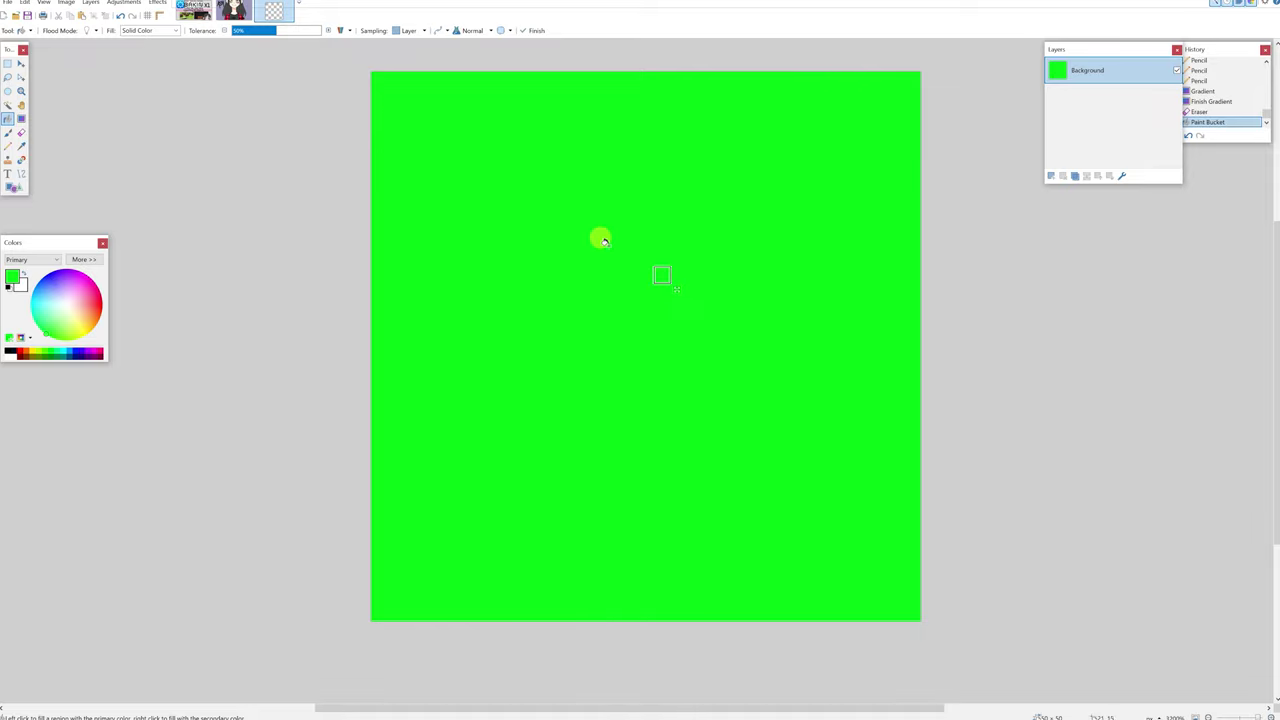
scroll(610, 255, "up", 1)
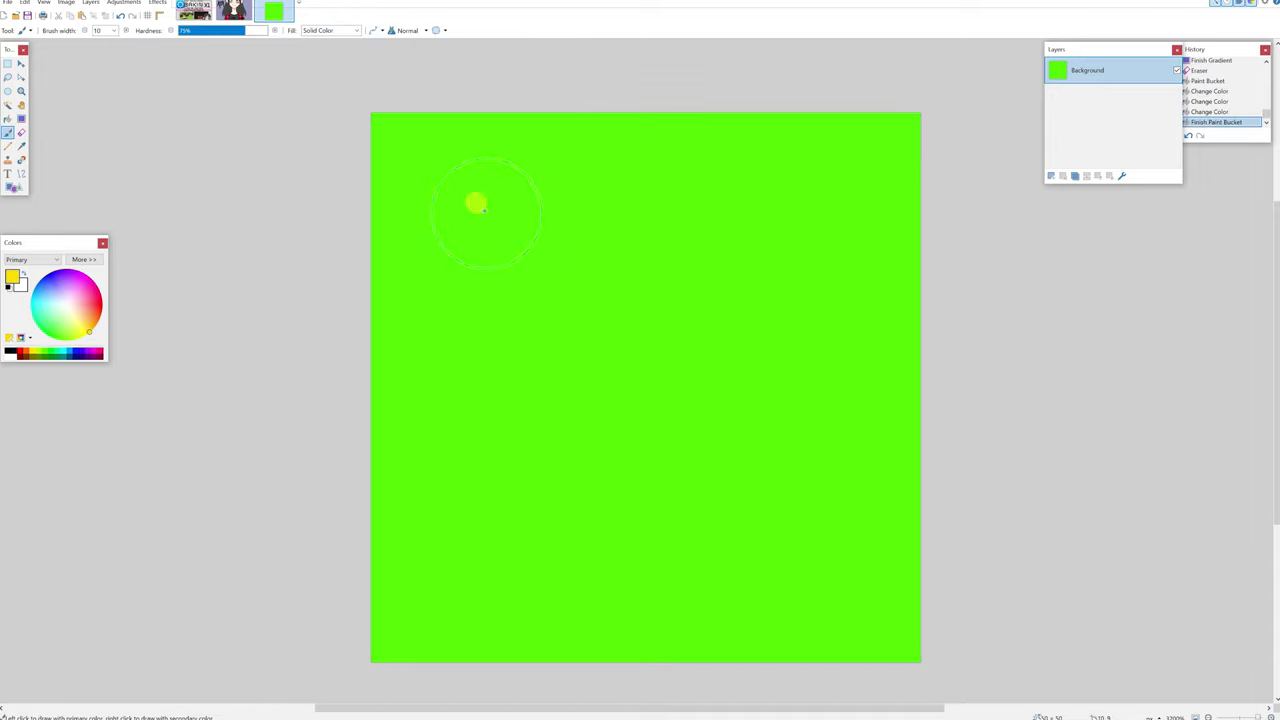
- Paint a yellow circle upper-left, a red blob lower-left and a blue winding shape
mouse_move(474, 200)
left_mouse_down()
mouse_move(494, 225)
mouse_move(470, 215)
left_mouse_up()
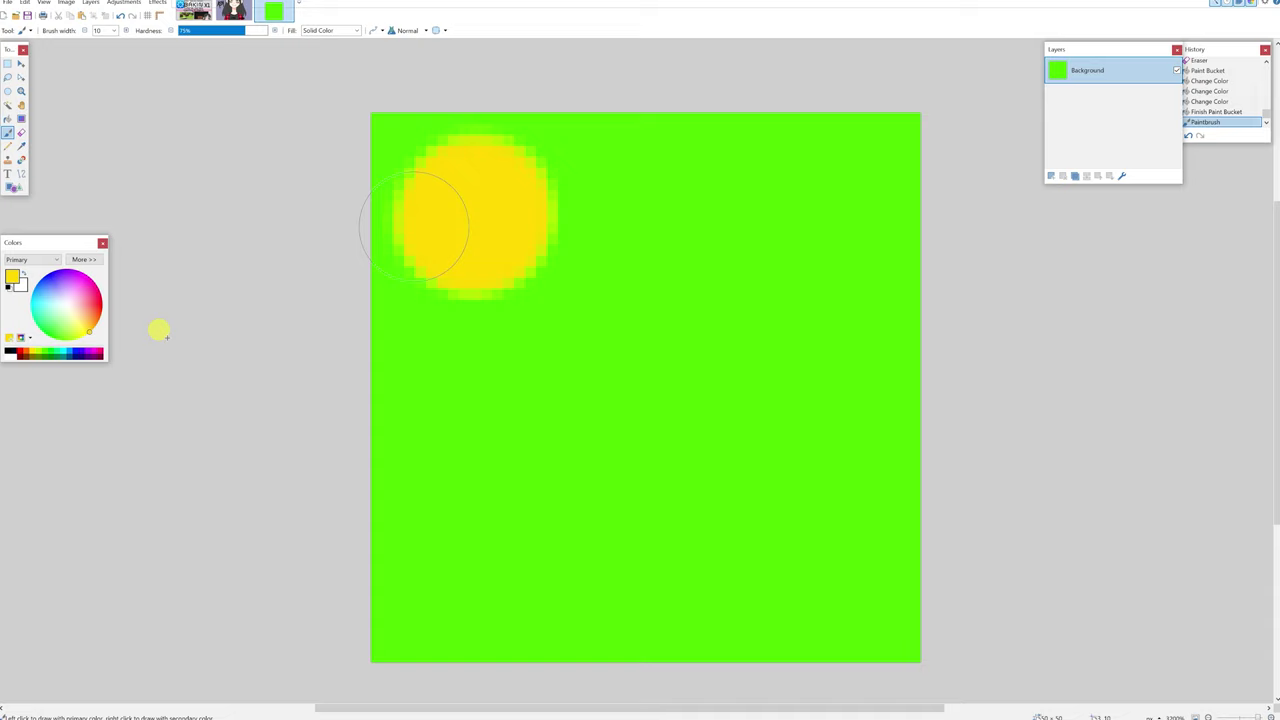
left_click(22, 353)
mouse_move(443, 543)
left_mouse_down()
mouse_move(500, 525)
mouse_move(523, 577)
mouse_move(437, 578)
left_mouse_up()
left_click(72, 353)
left_click_drag(471, 363, 540, 370)
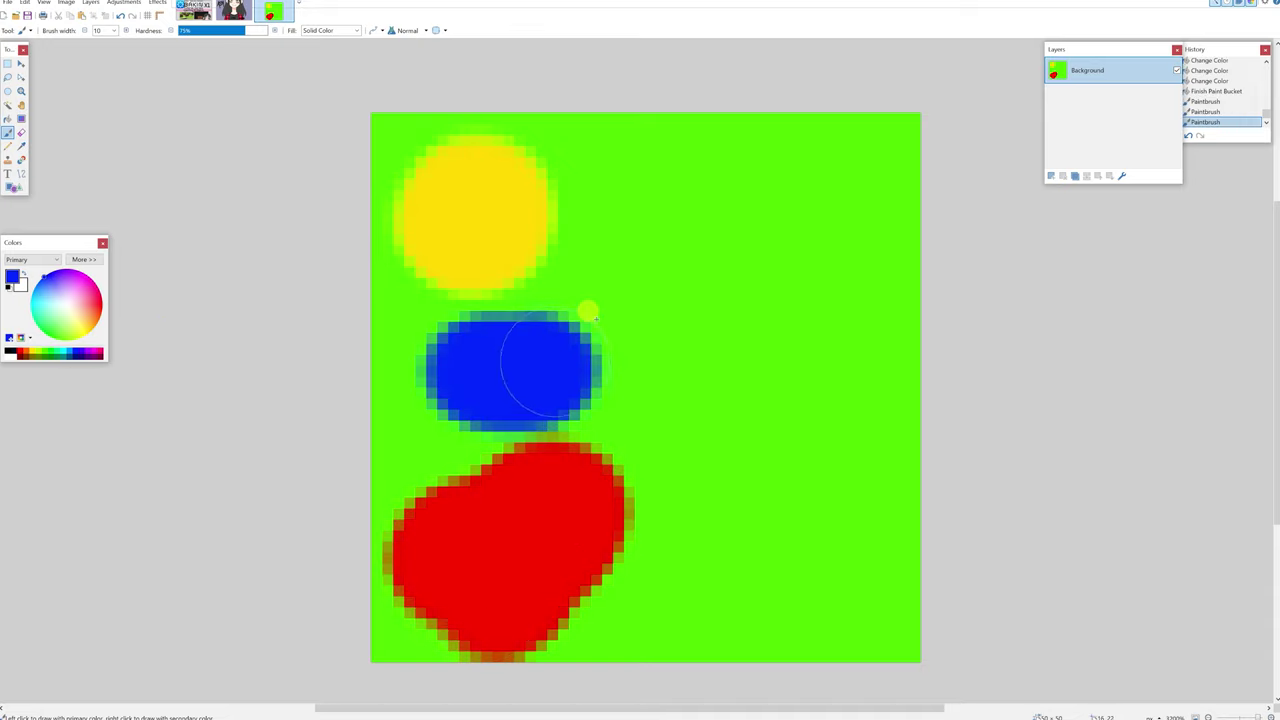
left_click_drag(609, 306, 622, 316)
left_click(673, 238)
left_click(684, 166)
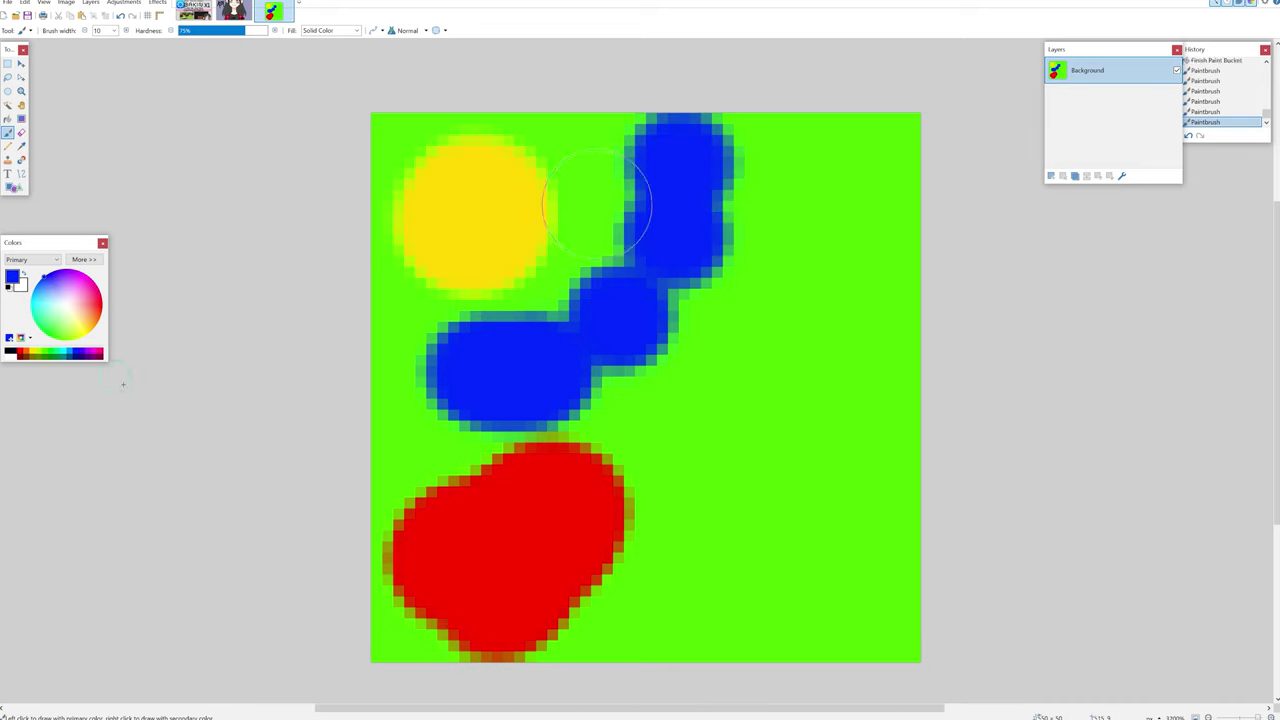
- Add four purple dots down the right side of the image
left_click(84, 353)
left_click(727, 573)
left_click(794, 449)
left_click(839, 294)
left_click(815, 150)
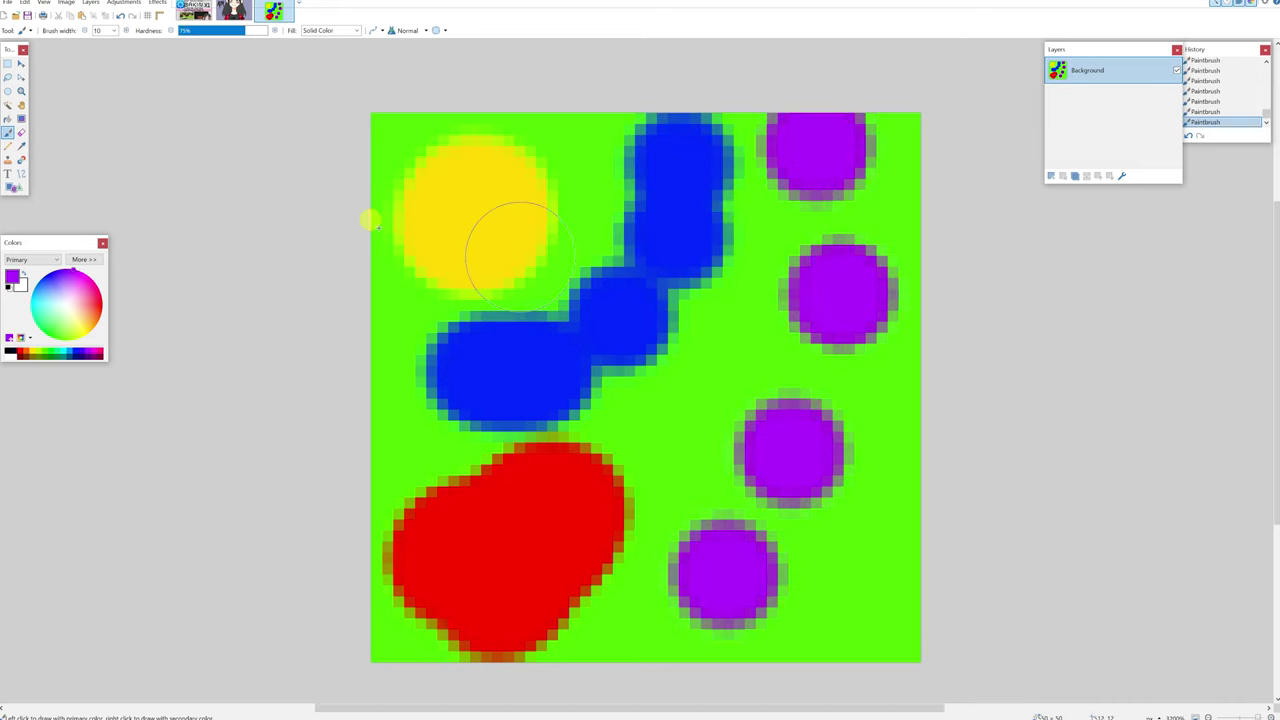
- Save the painted image as map3 in PNG format
key("ctrl+s")
left_click(770, 500)
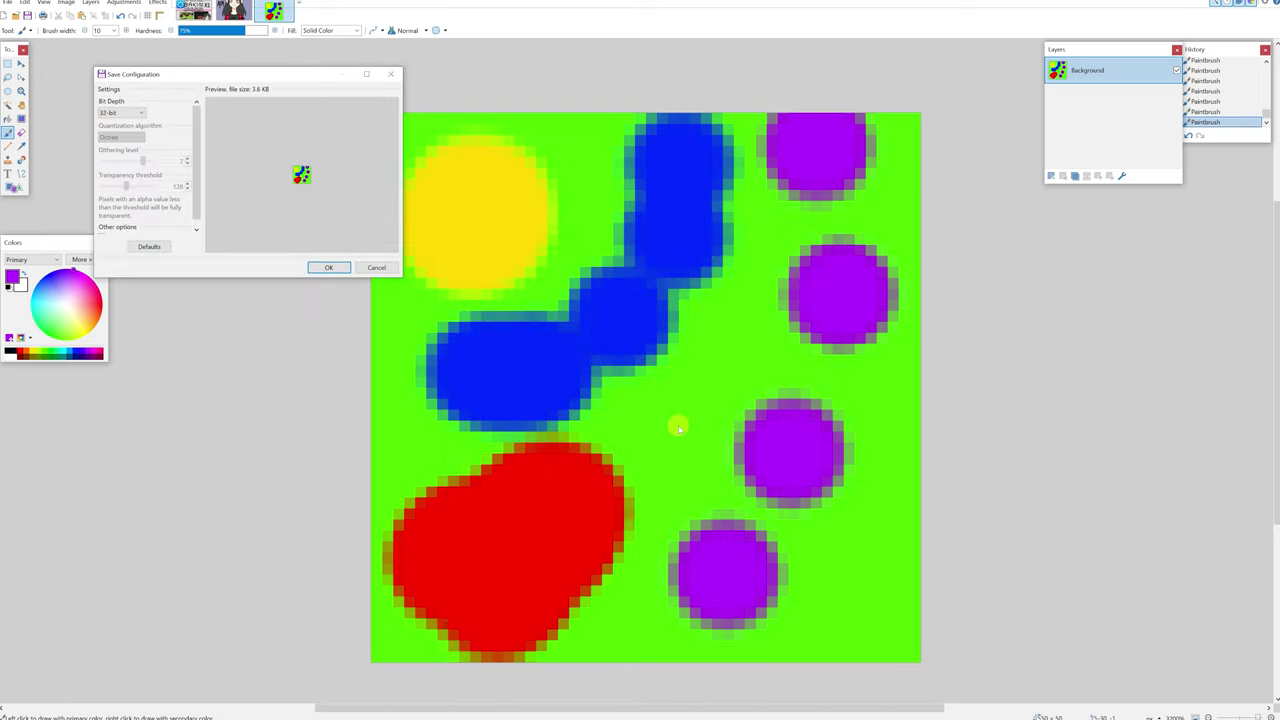
left_click(343, 268)
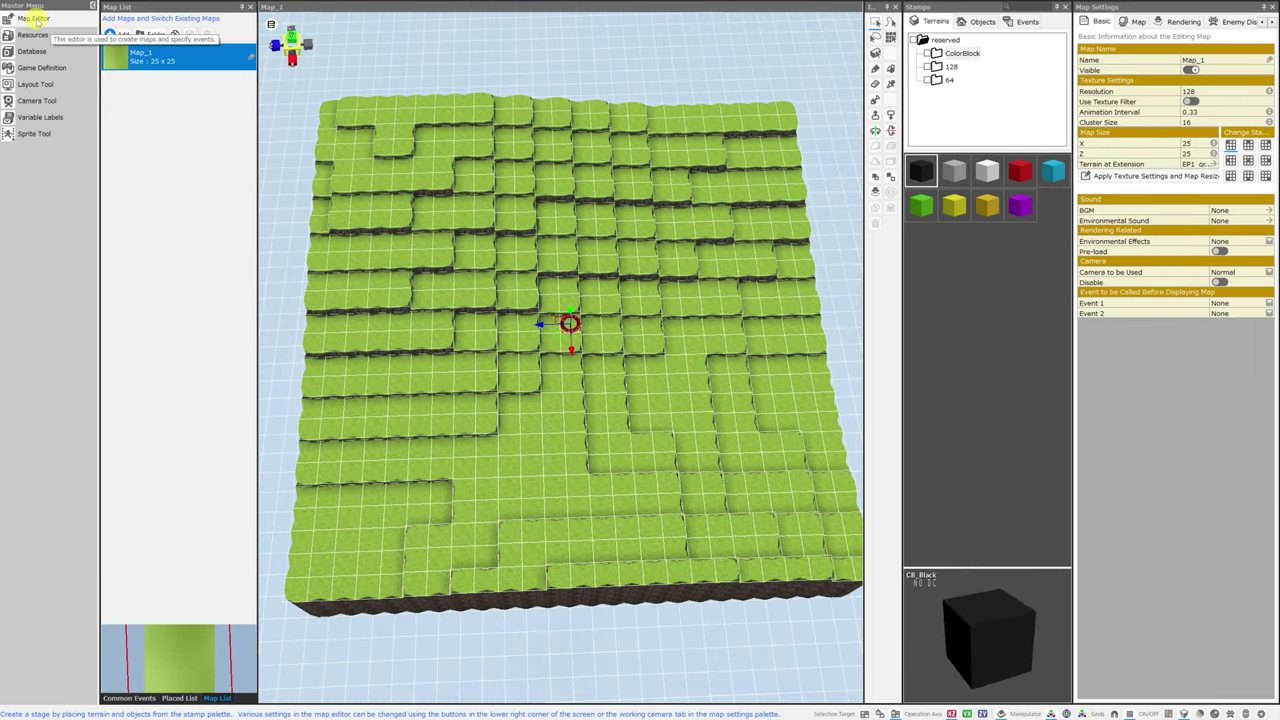
- Start a new map using Image Loading and pick the map3 image
left_click(122, 36)
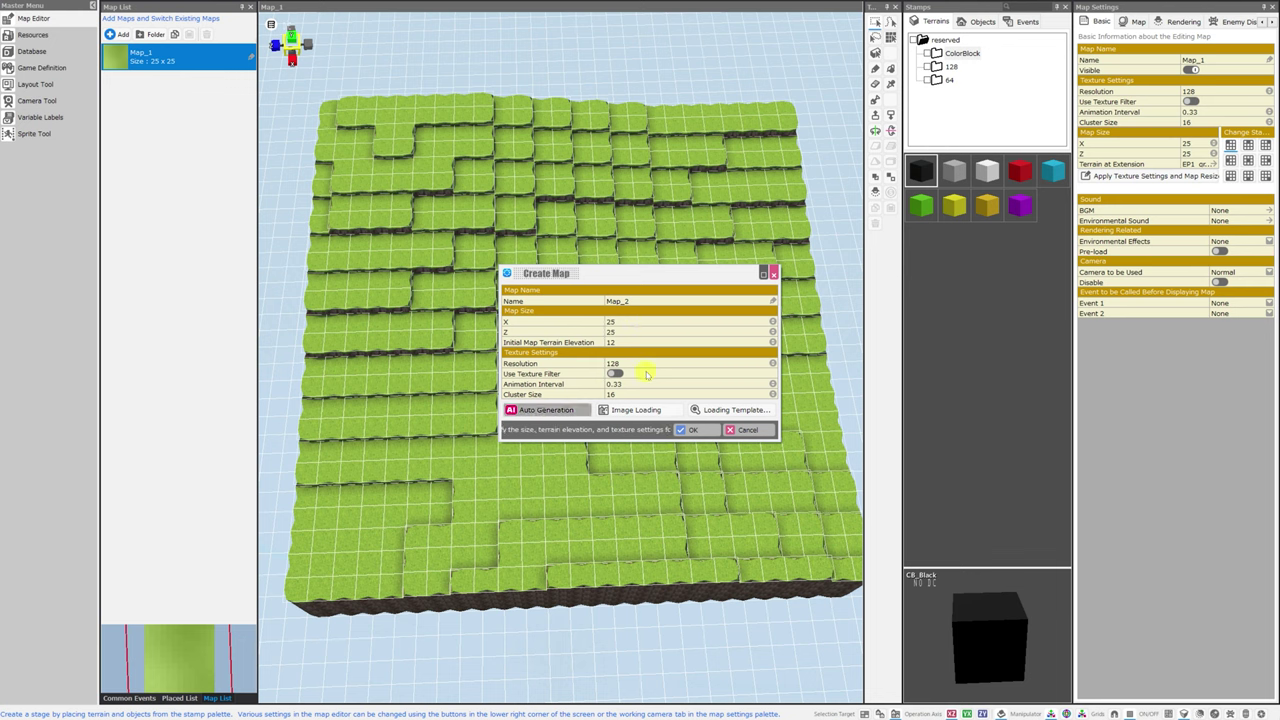
left_click(634, 410)
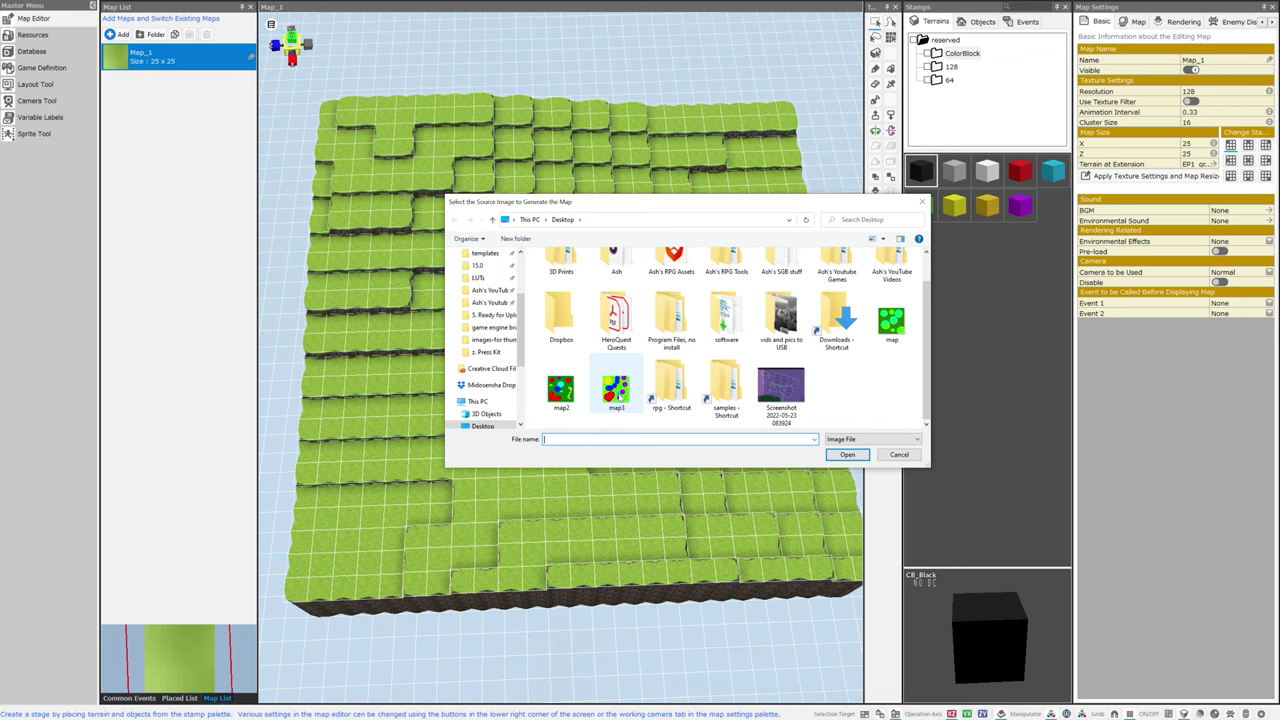
left_click(617, 393)
- Load map3 as the source and give its red areas a lava texture
left_click(846, 455)
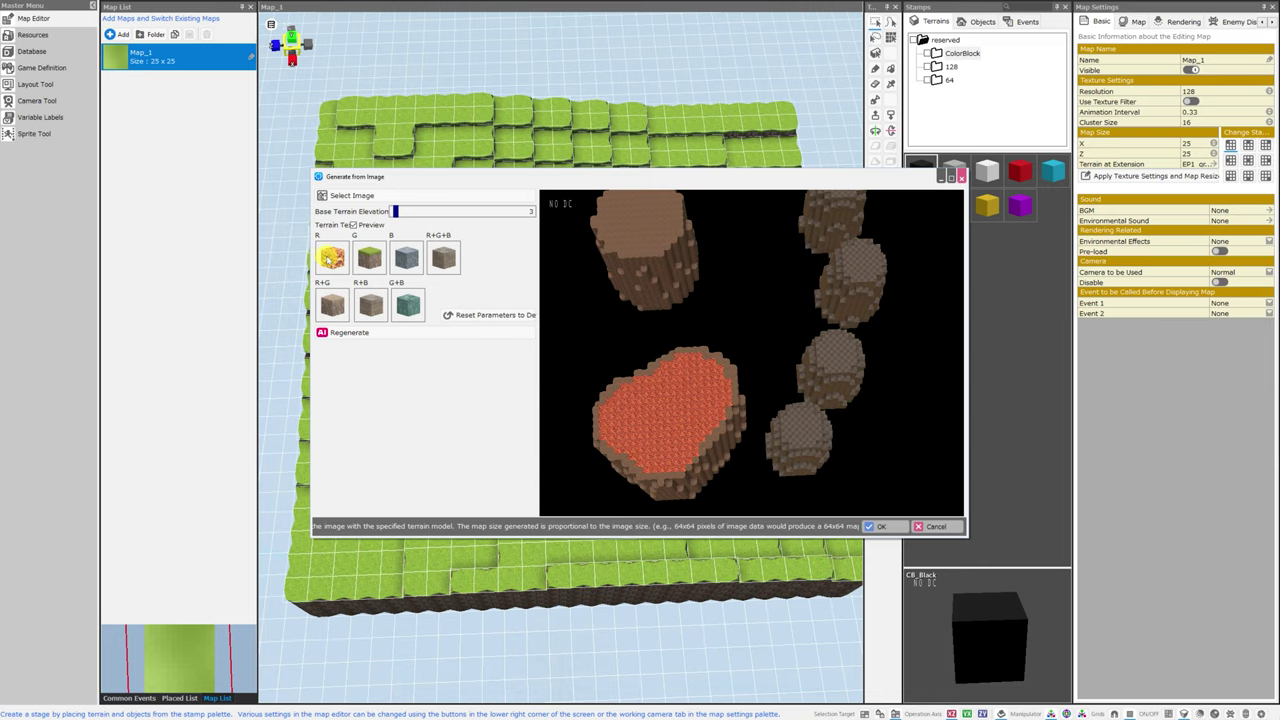
left_click(330, 258)
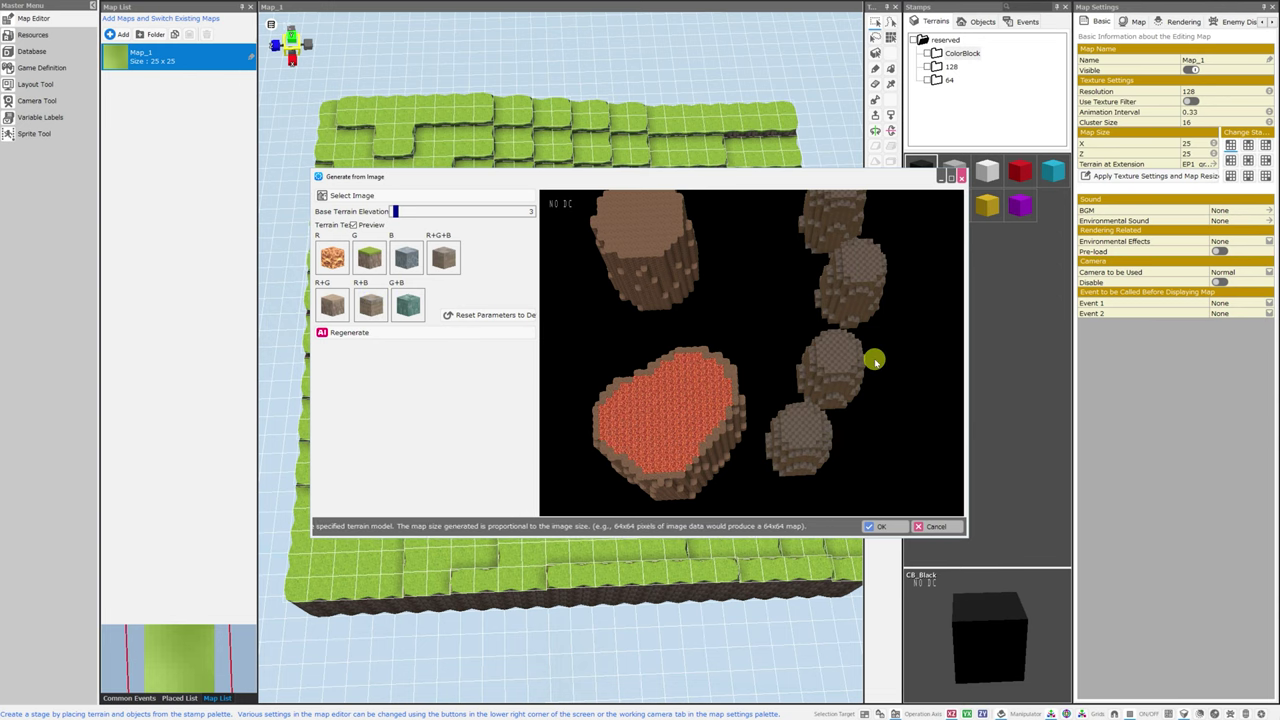
- Leave the R+B texture unchanged and load map2 as the source image instead
left_click(369, 305)
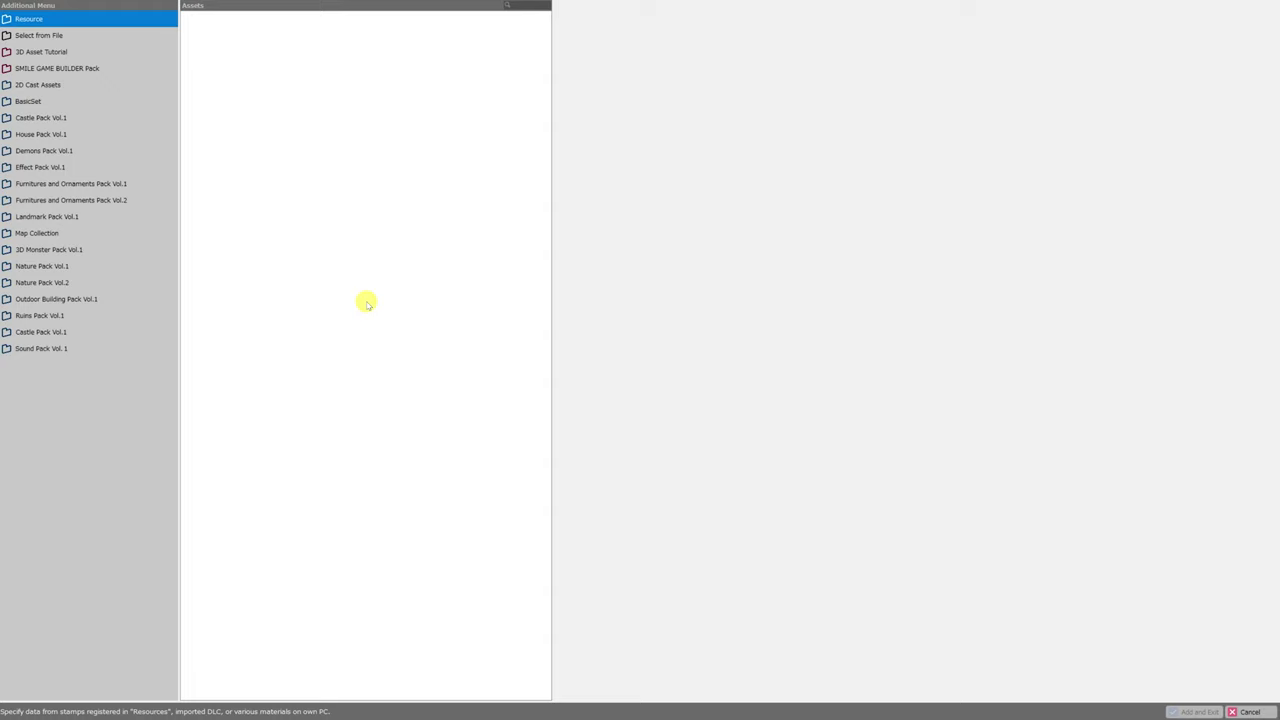
left_click(1250, 712)
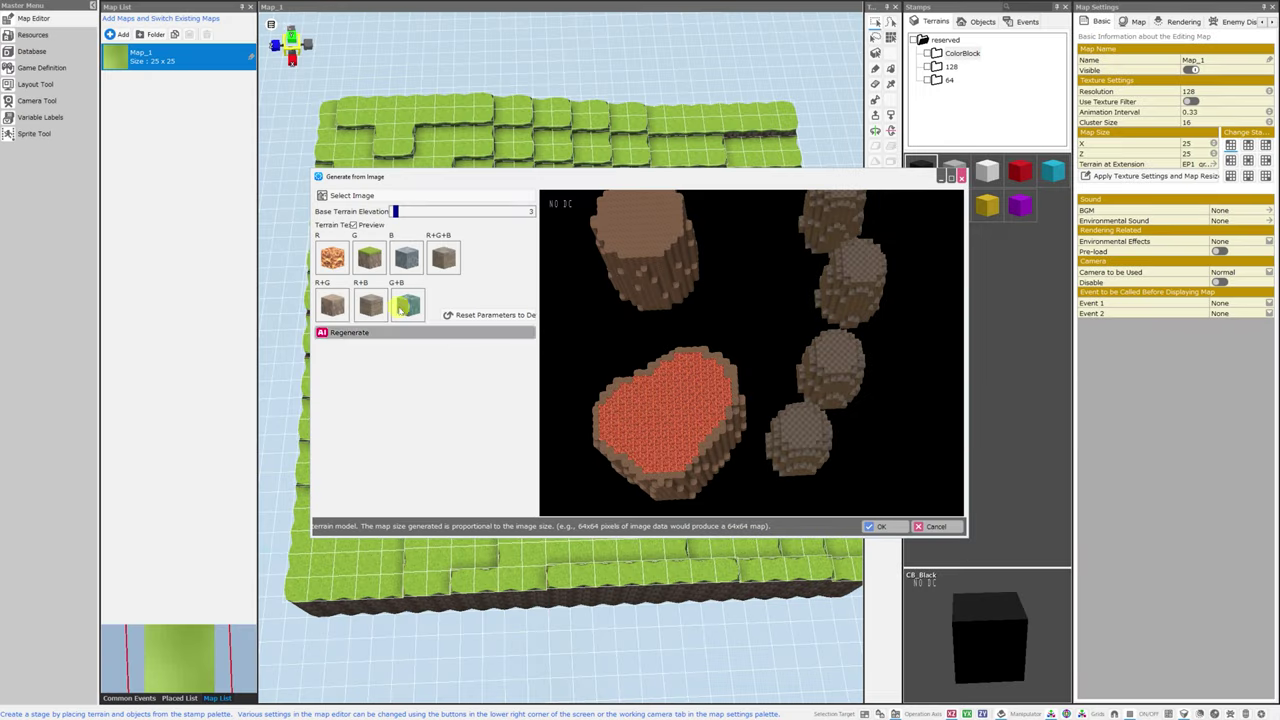
left_click(820, 389)
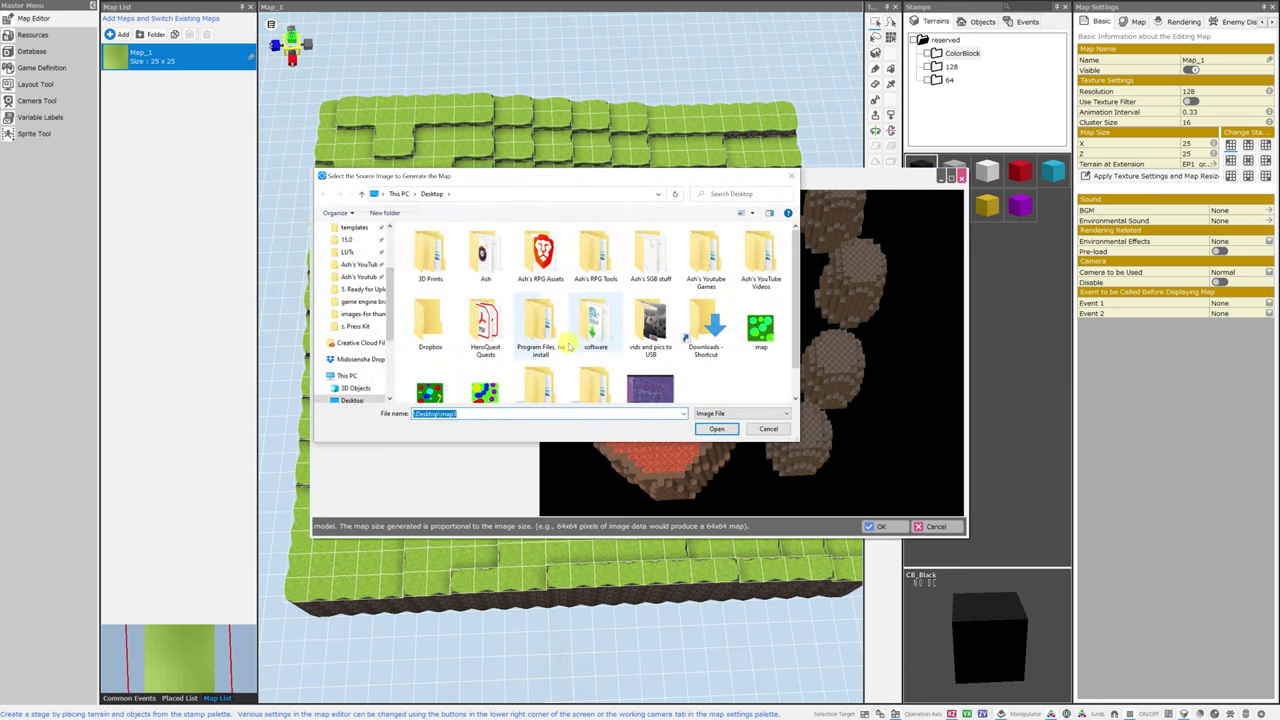
scroll(595, 340, "down", 1)
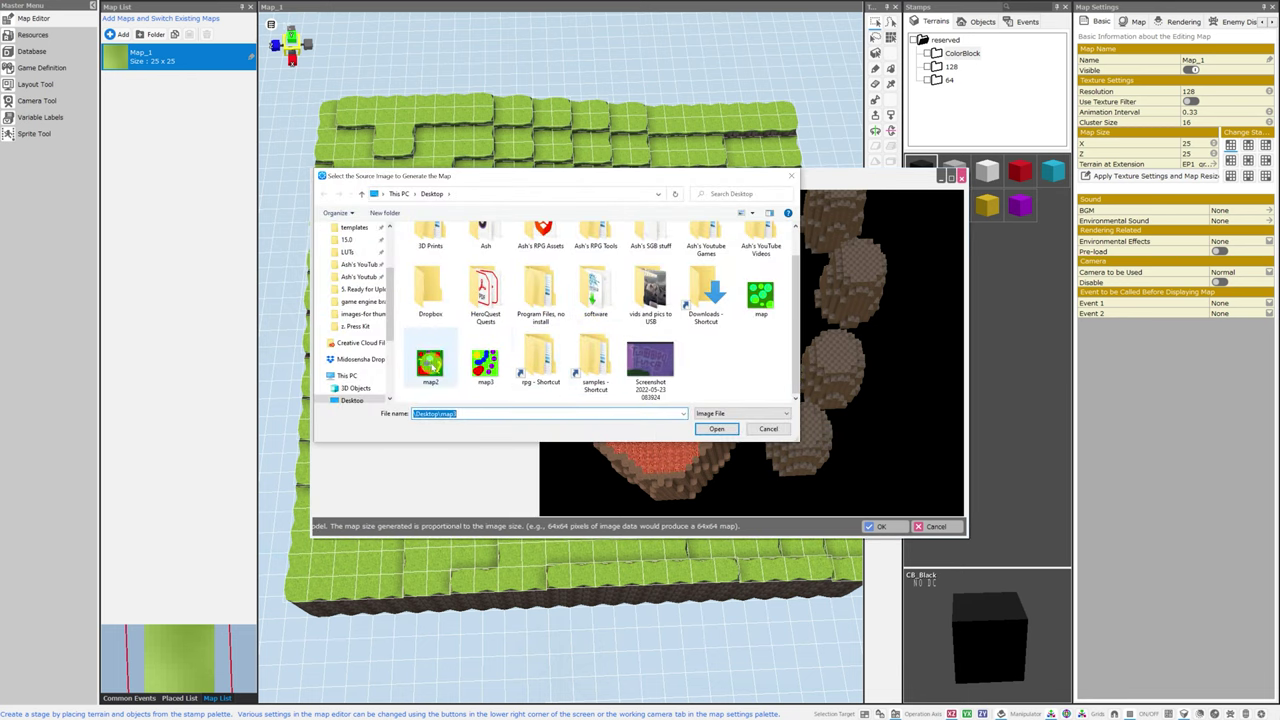
double_click(428, 364)
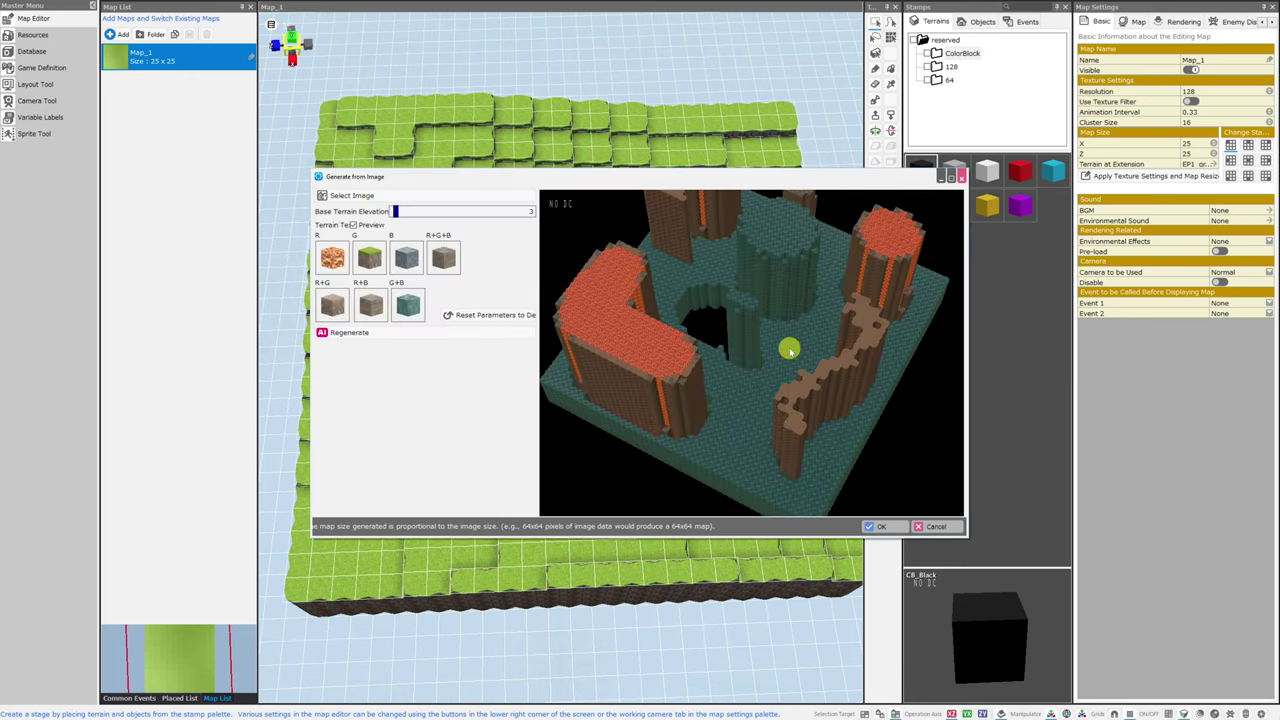
- Rotate the terrain preview and assign 001_Grass to the G+B areas
left_click_drag(797, 373, 726, 322)
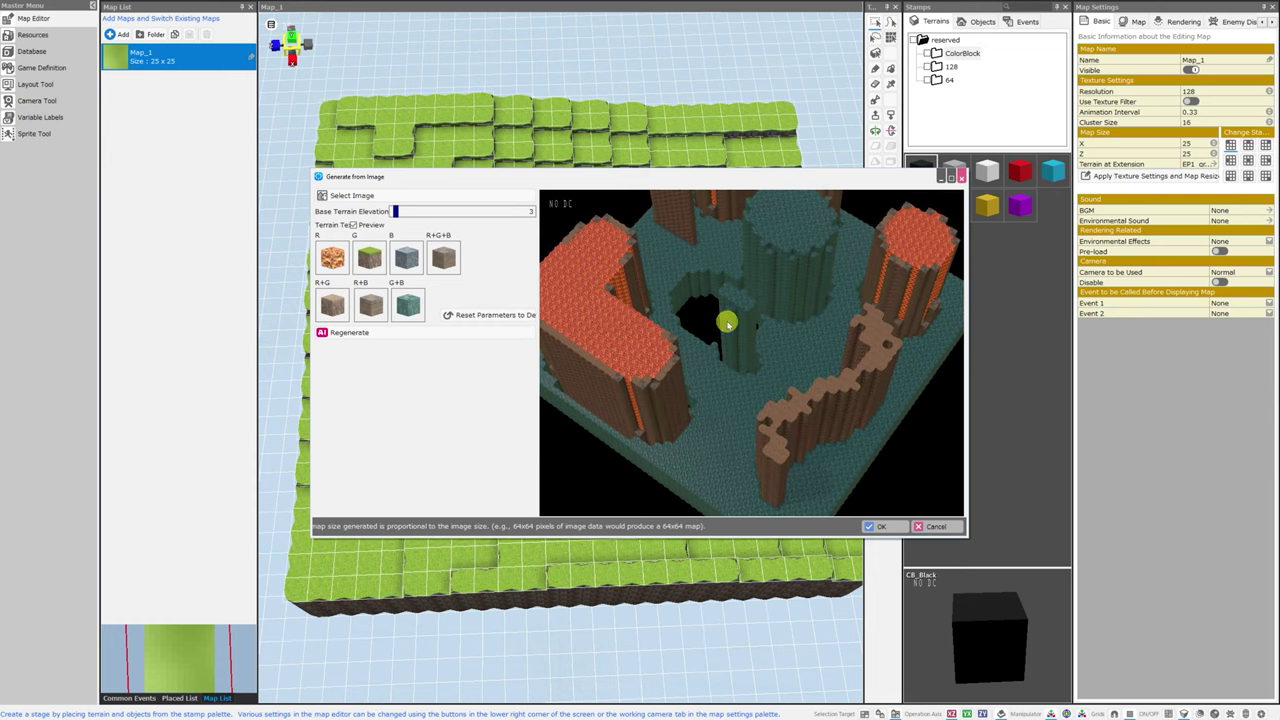
left_click_drag(748, 390, 777, 334)
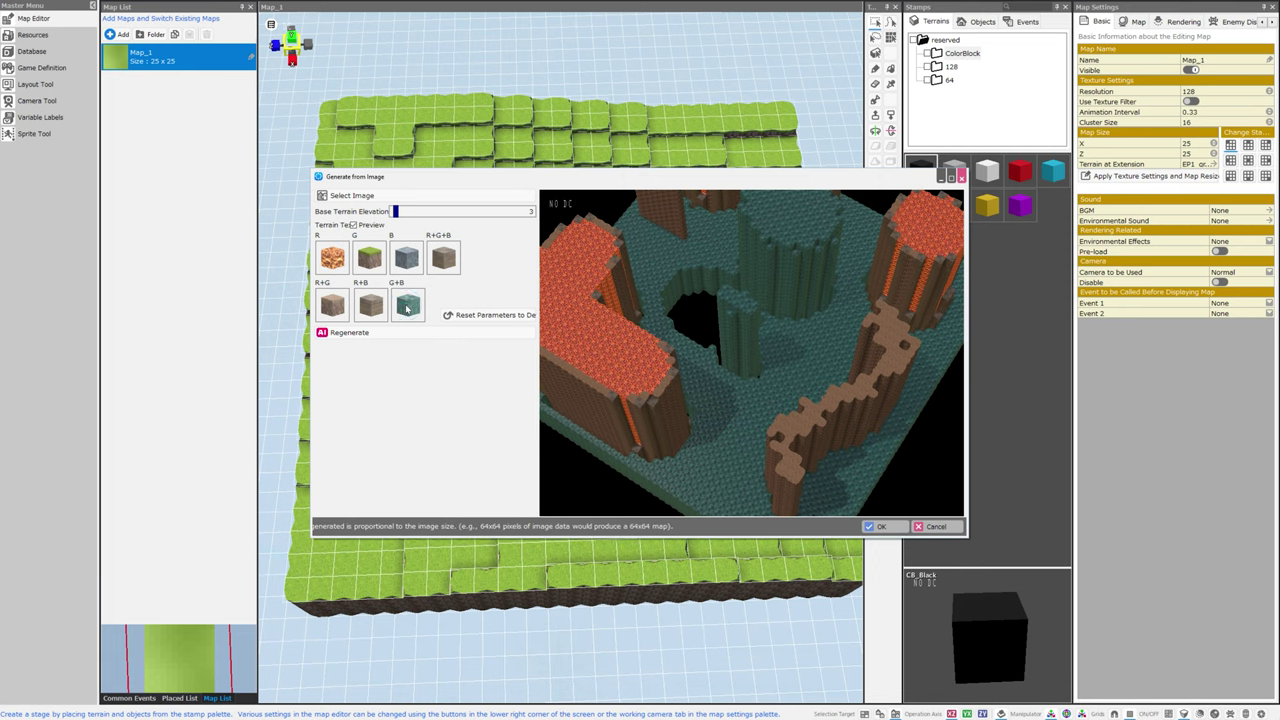
left_click(406, 309)
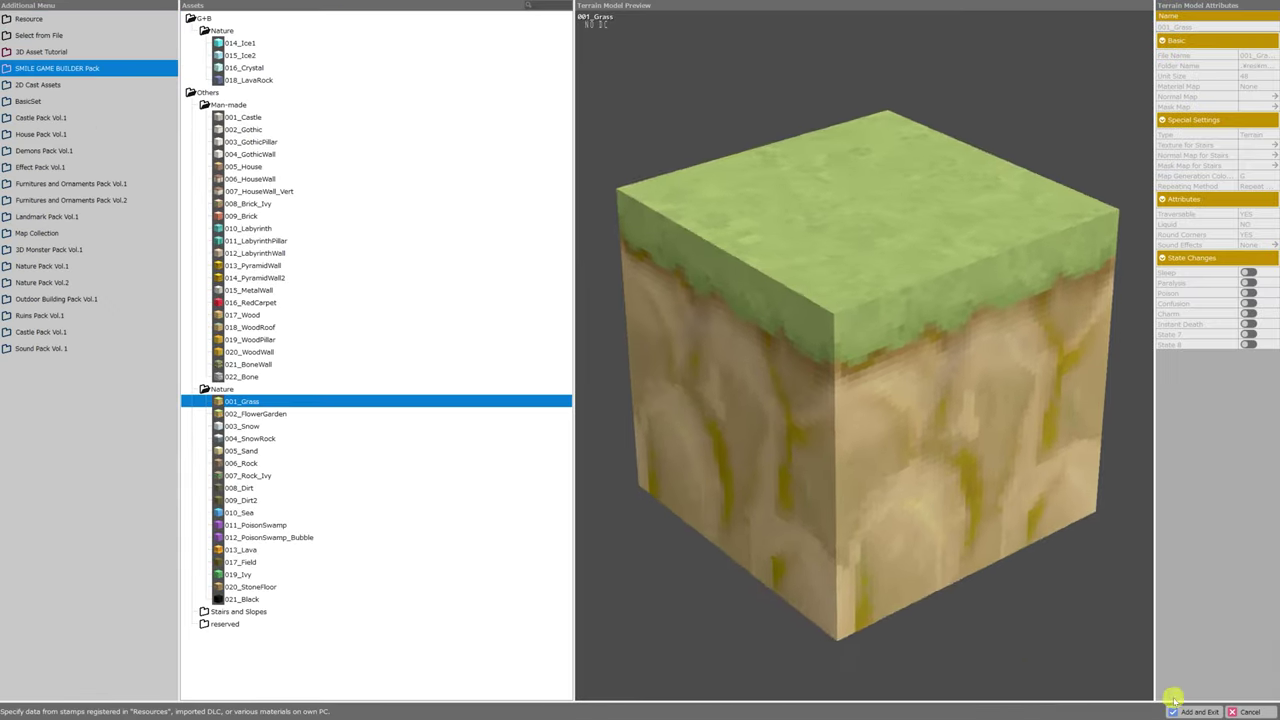
mouse_move(770, 440)
left_mouse_down()
mouse_move(829, 471)
mouse_move(960, 500)
left_mouse_up()
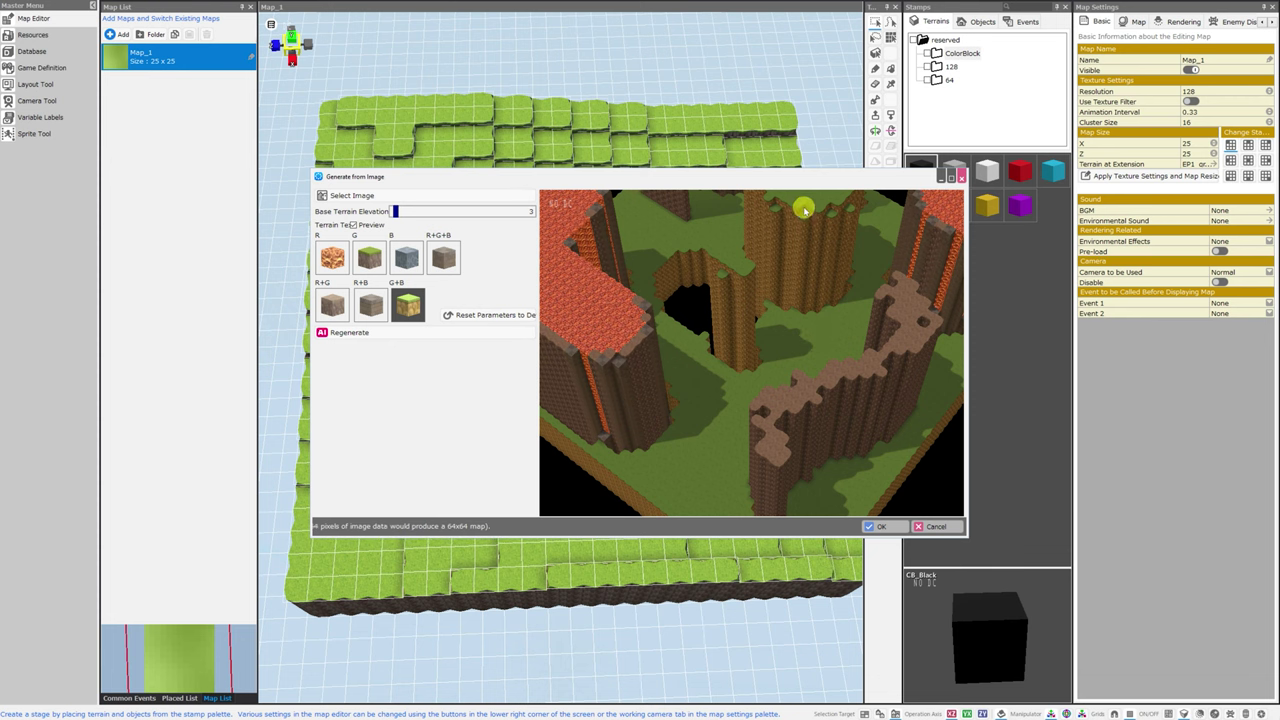
- Generate the 50×50 map2 and zoom the map view in and out to check it
left_click(893, 527)
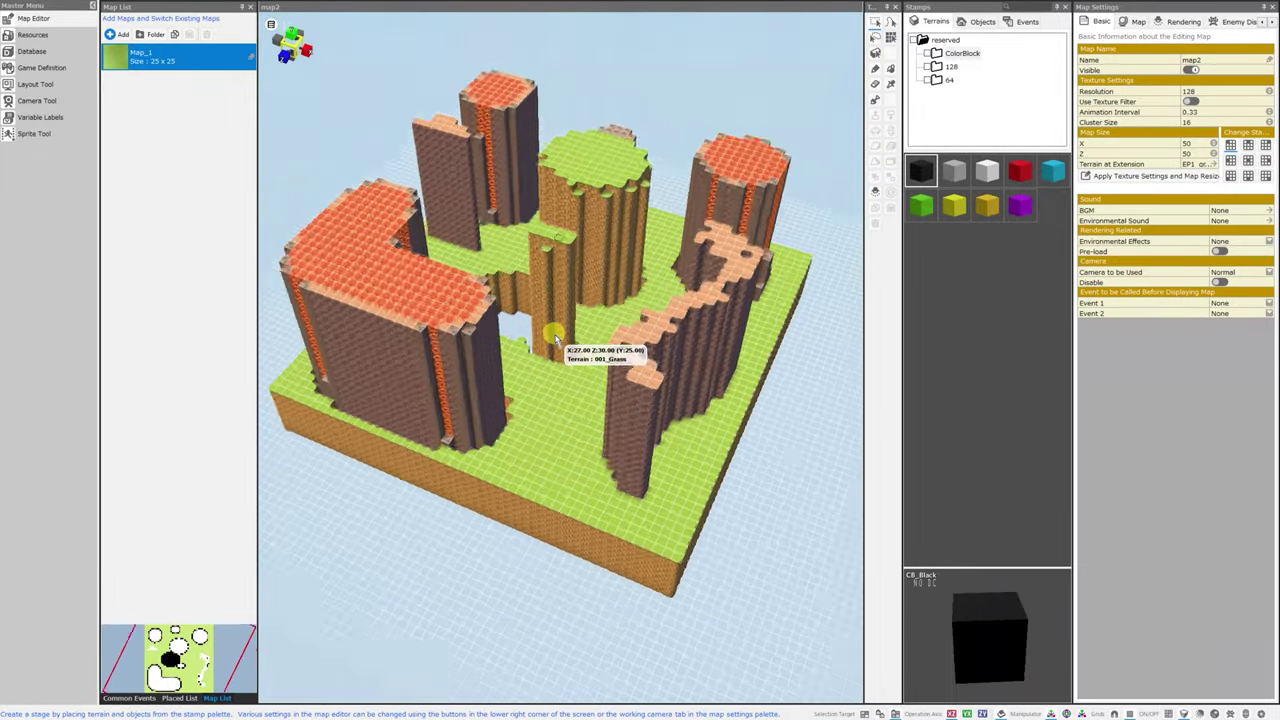
scroll(555, 340, "up", 5)
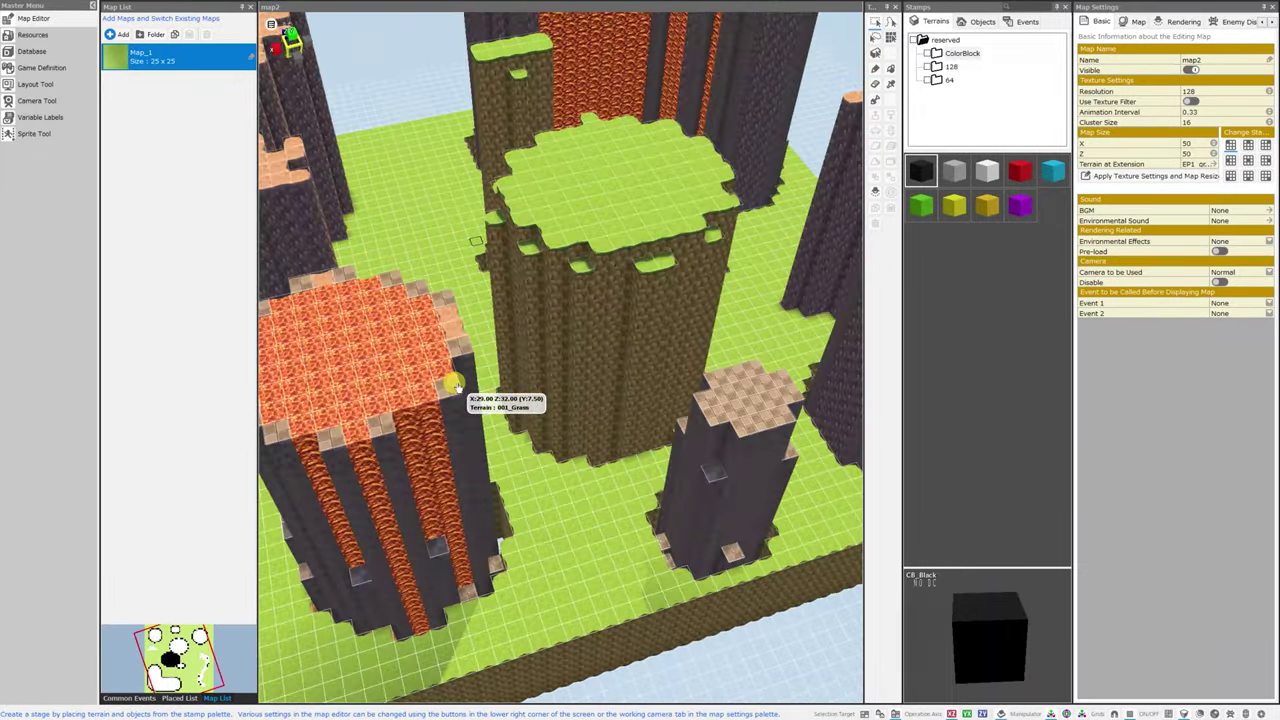
scroll(586, 382, "down", 5)
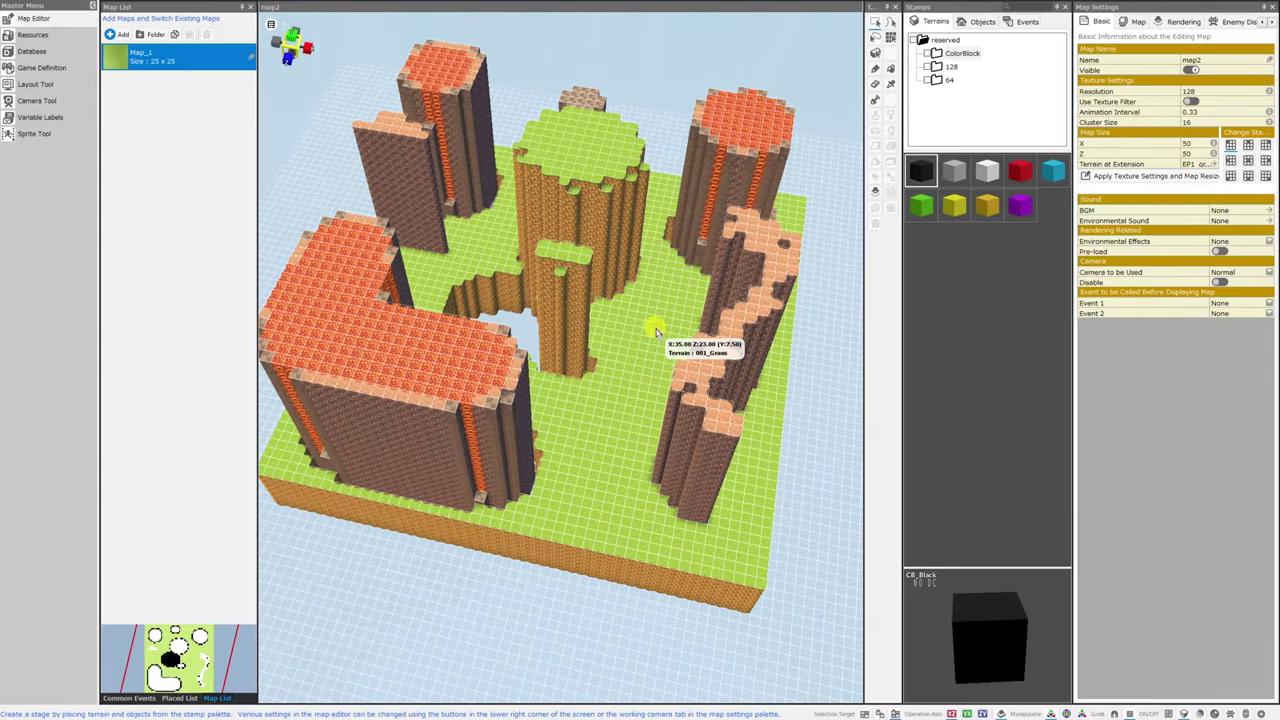
scroll(657, 333, "down", 5)
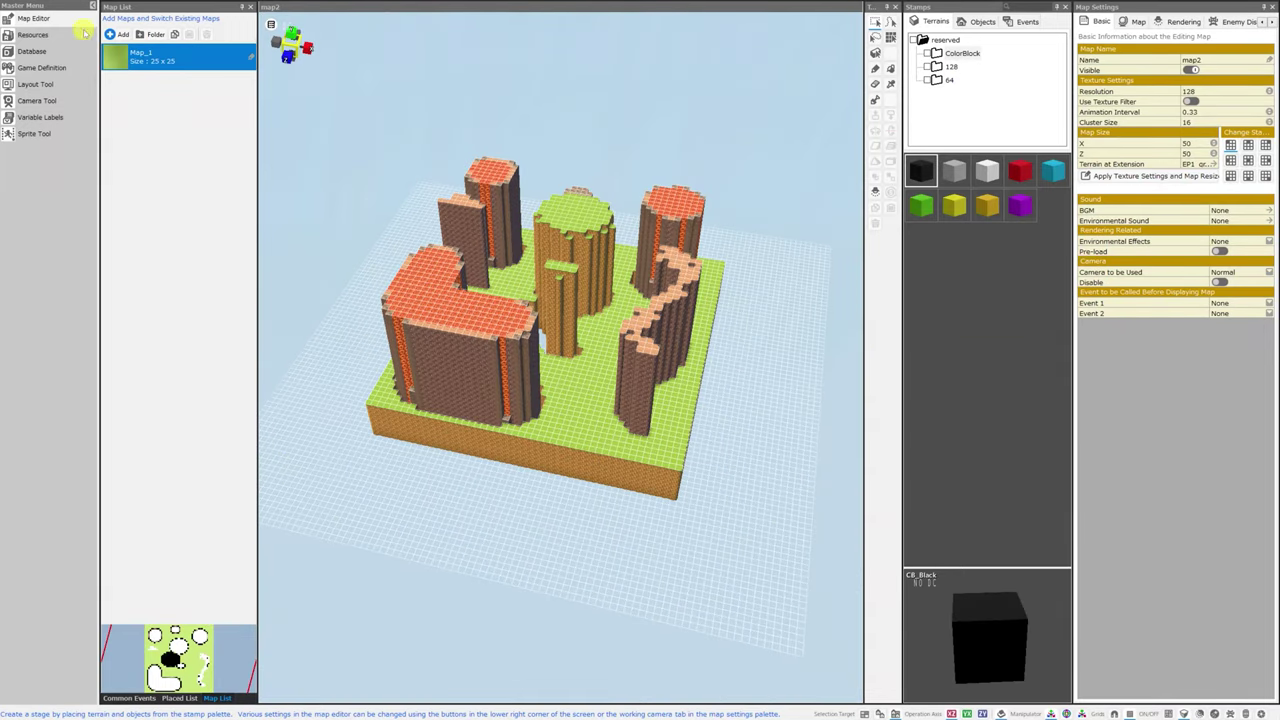
- Open the XsAsh portrait as a new map source and compute 300 × 300 = 90,000 in Calculator
left_click(115, 35)
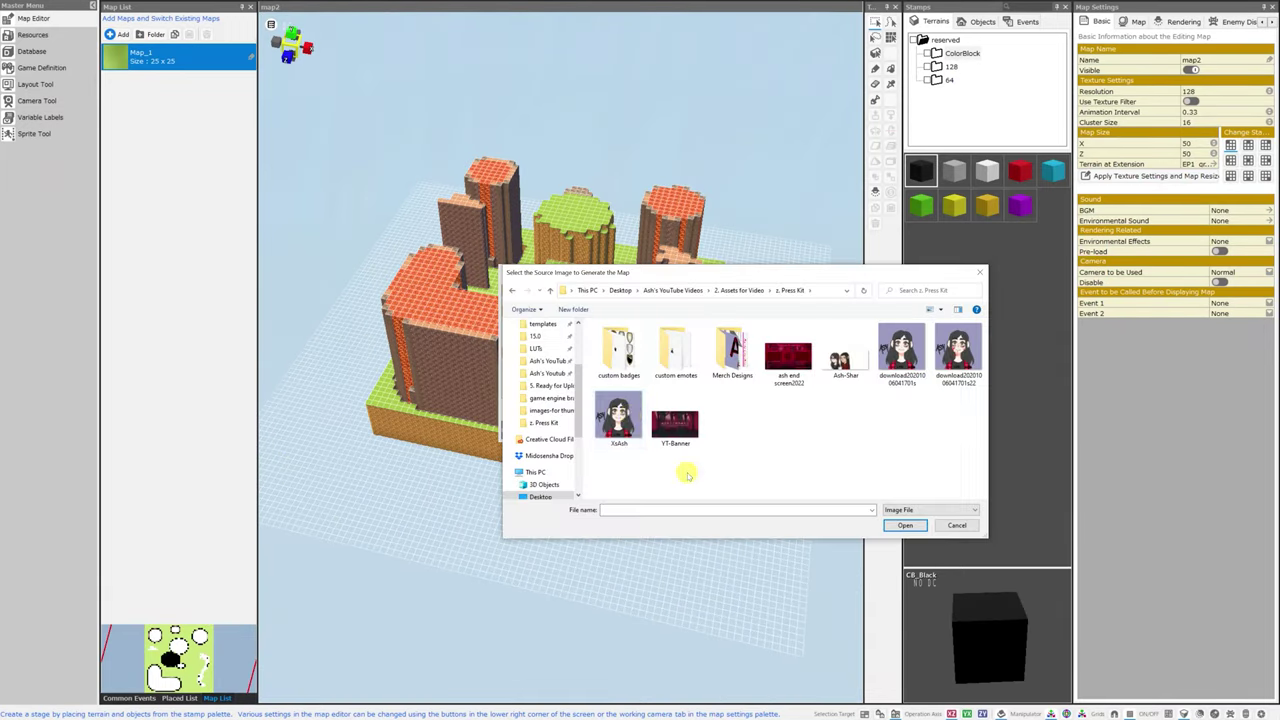
left_click(620, 413)
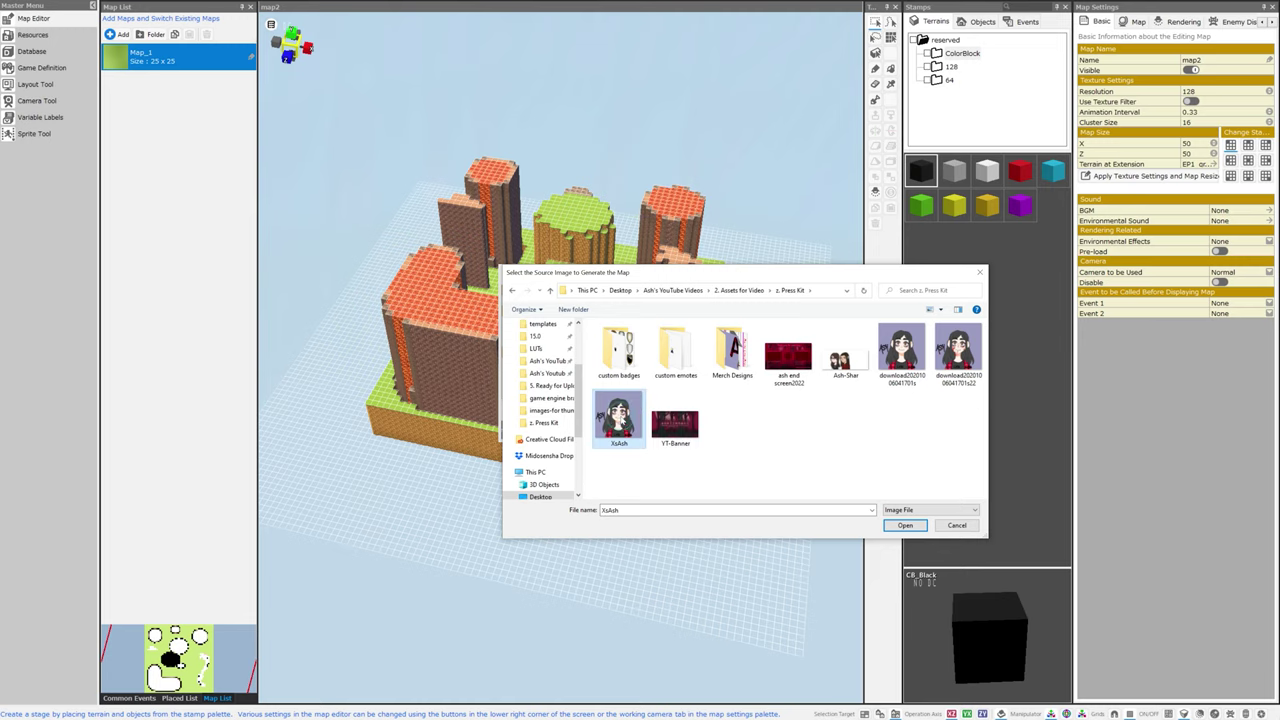
left_click(904, 525)
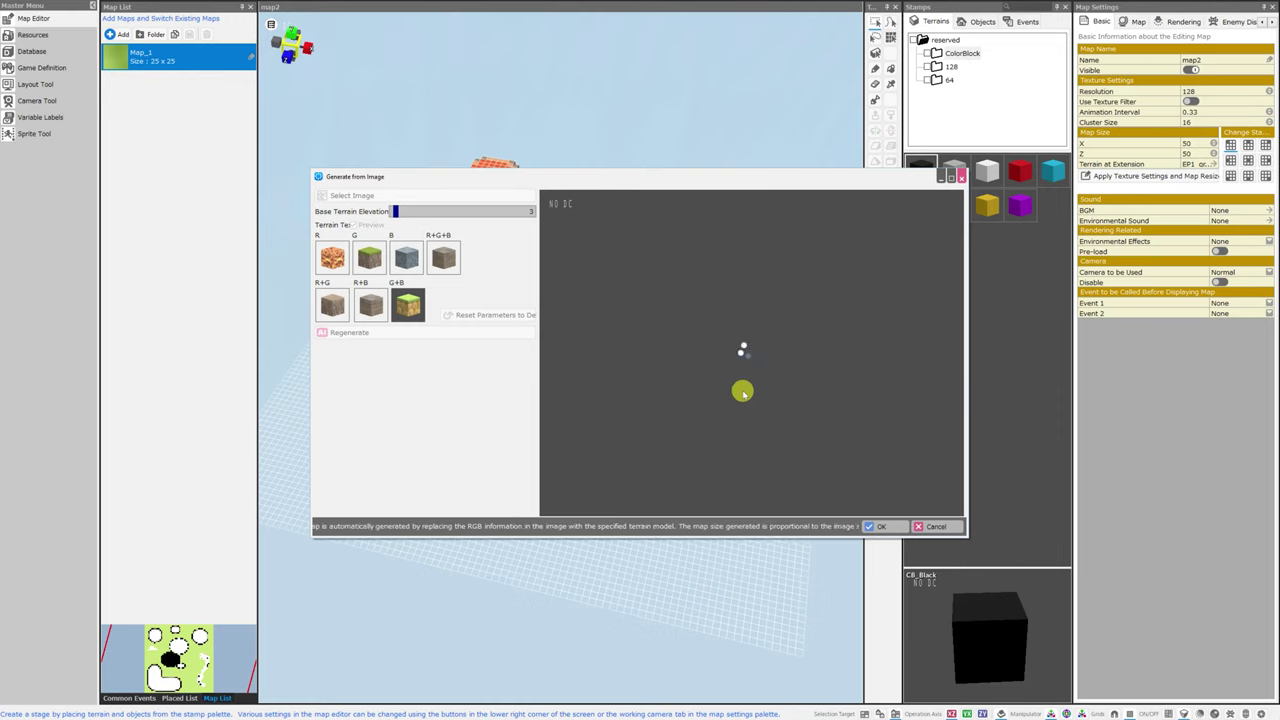
key("alt+Tab")
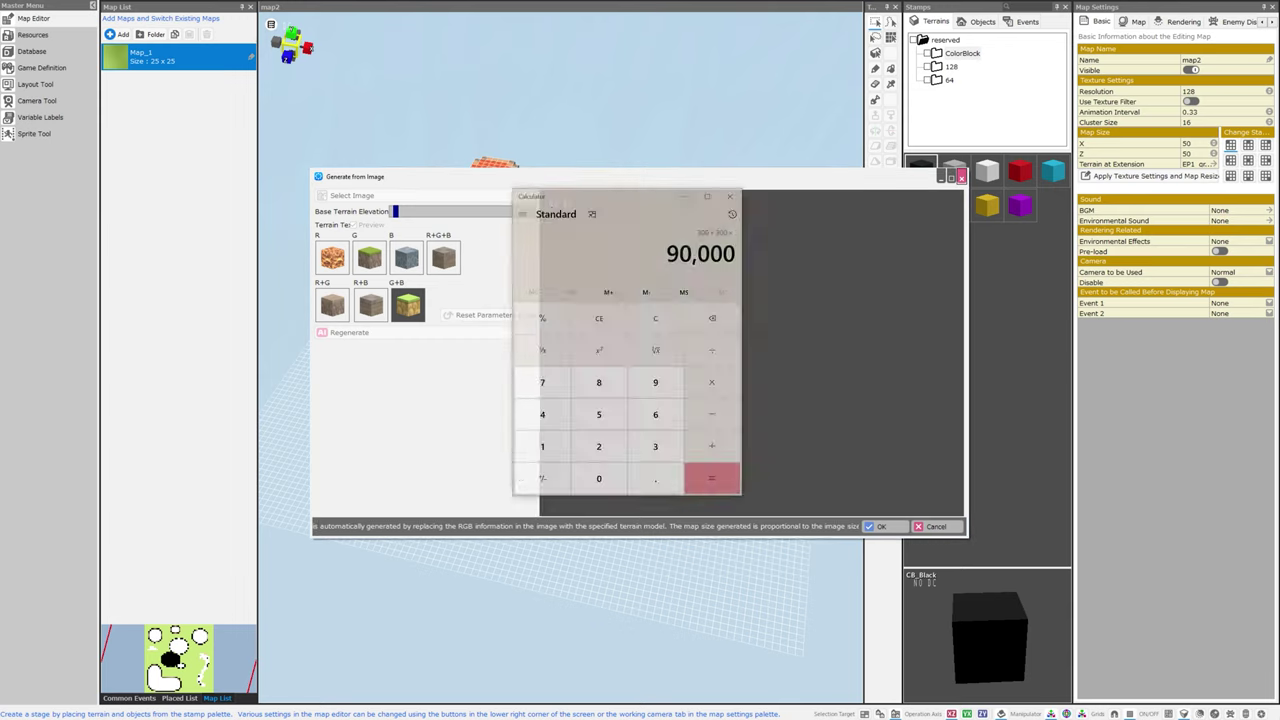
left_click_drag(651, 200, 687, 249)
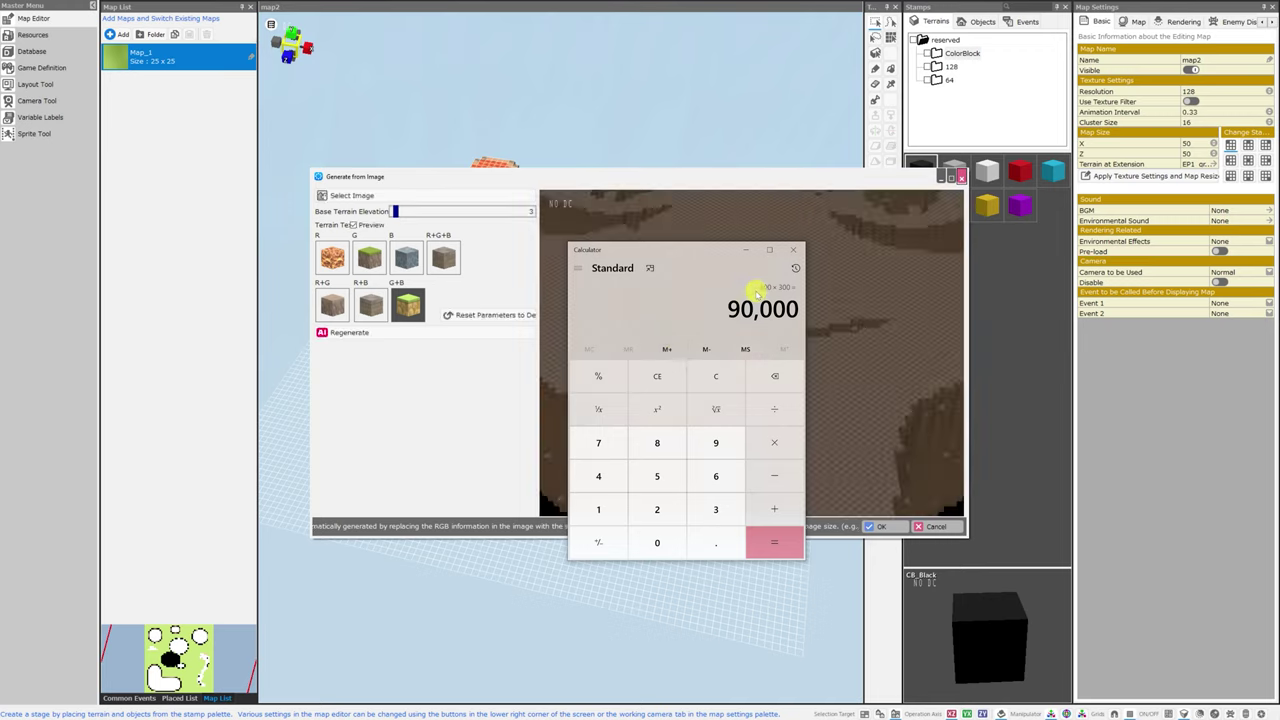
- Close Calculator and generate the 300×300 XsAsh map from the portrait
left_click(793, 251)
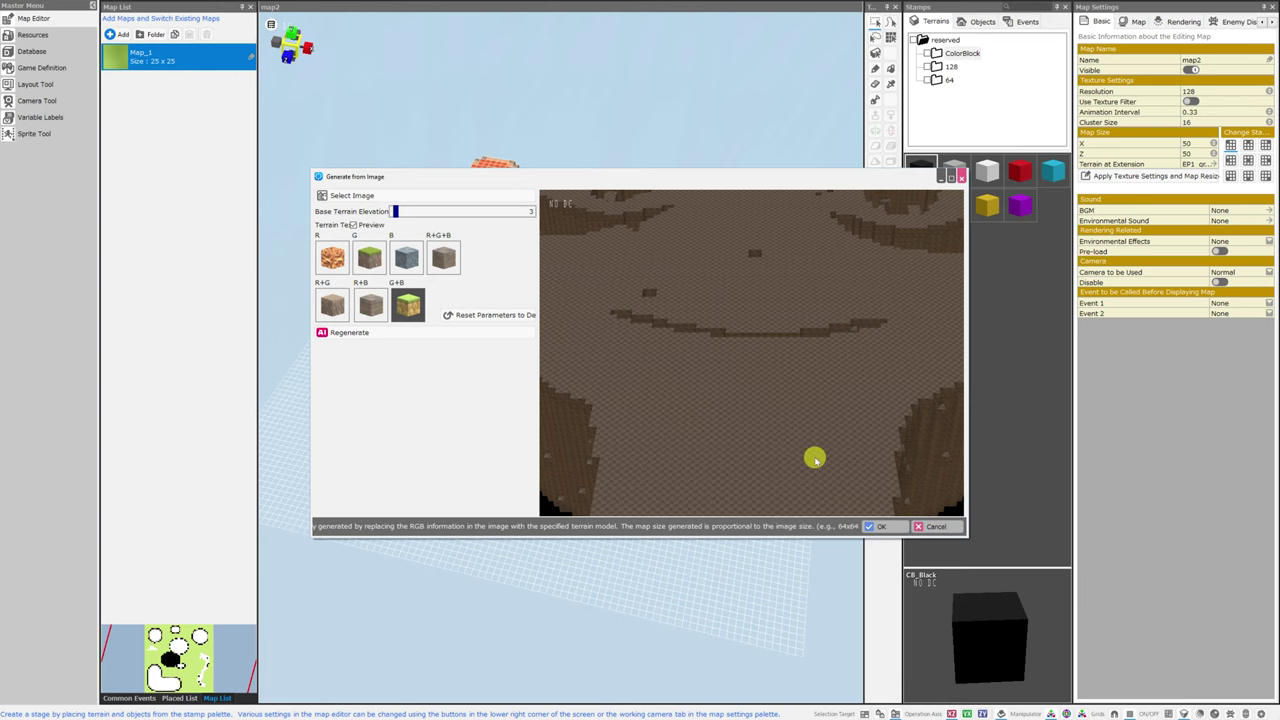
left_click(882, 527)
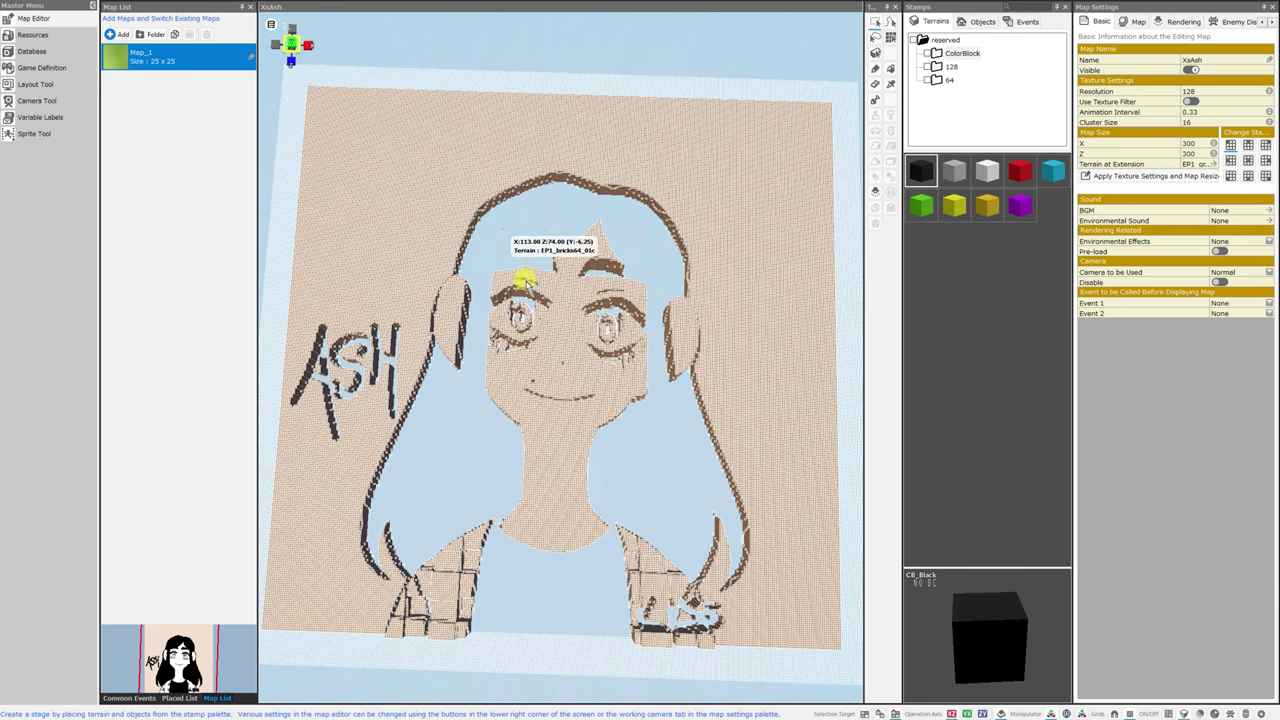
scroll(563, 286, "up", 5)
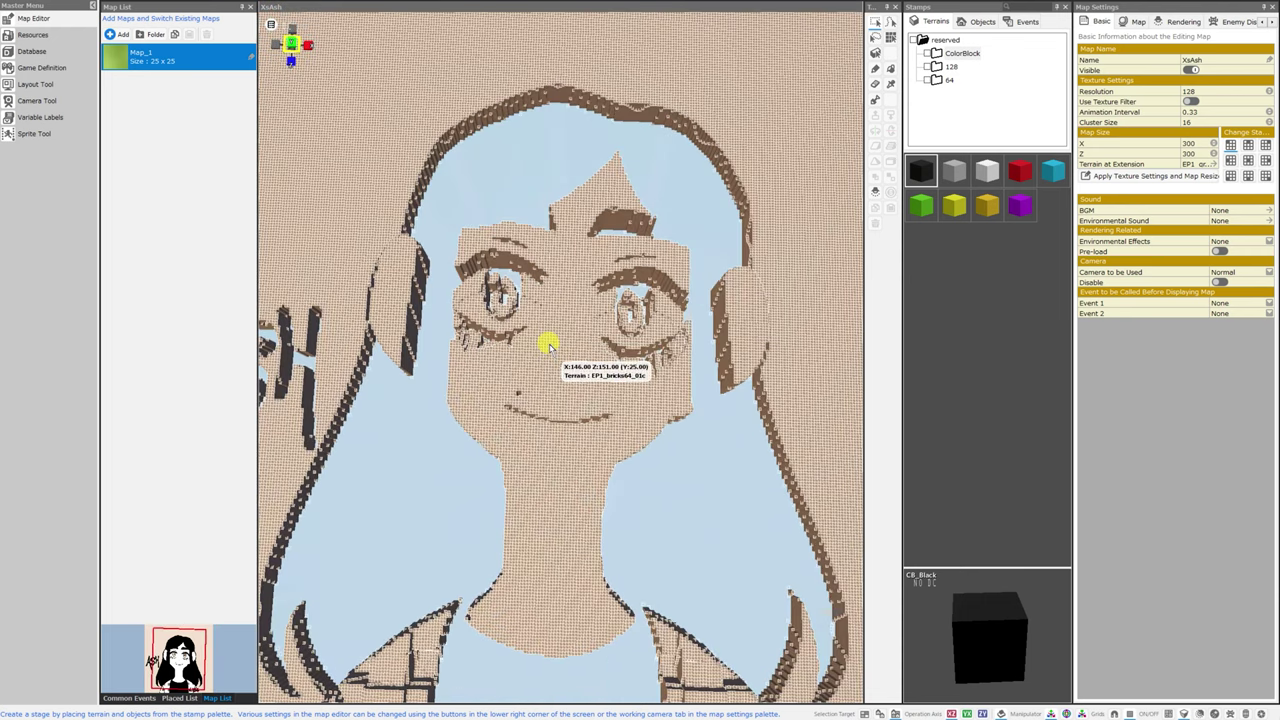
mouse_move(563, 343)
right_mouse_down()
mouse_move(543, 288)
mouse_move(541, 346)
right_mouse_up()
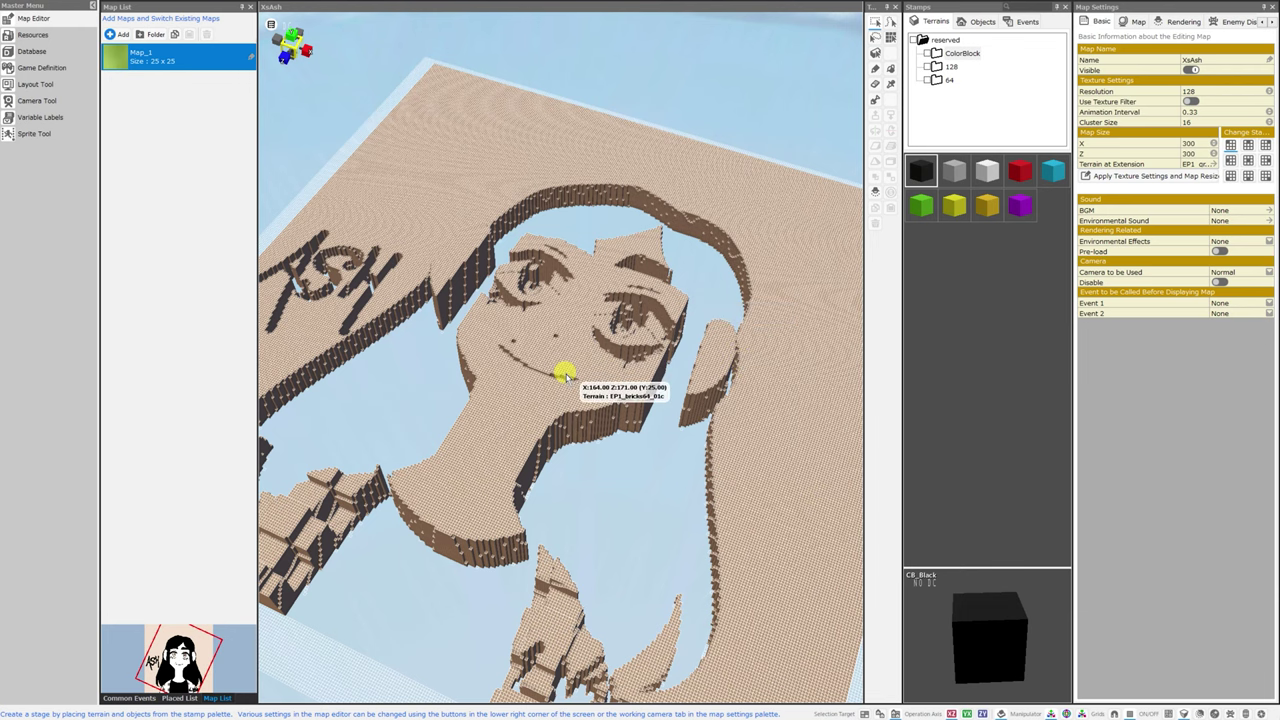
right_click_drag(563, 366, 565, 372)
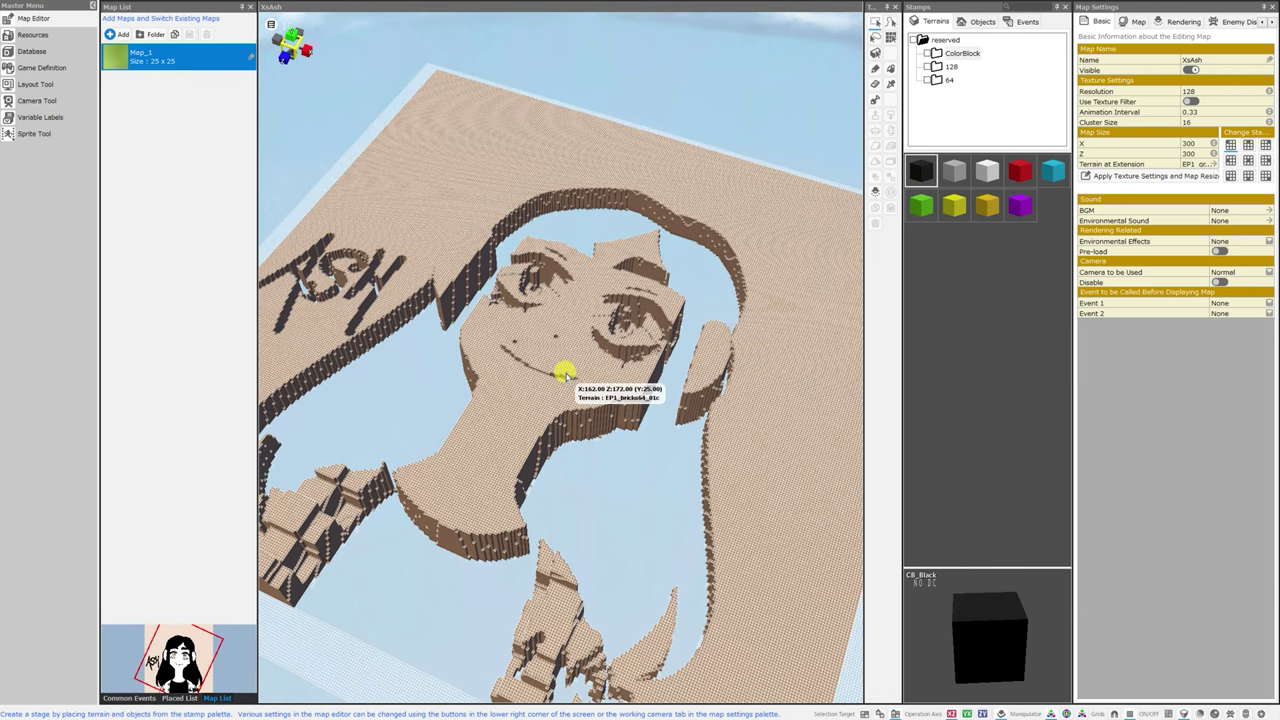
right_click_drag(541, 341, 535, 335)
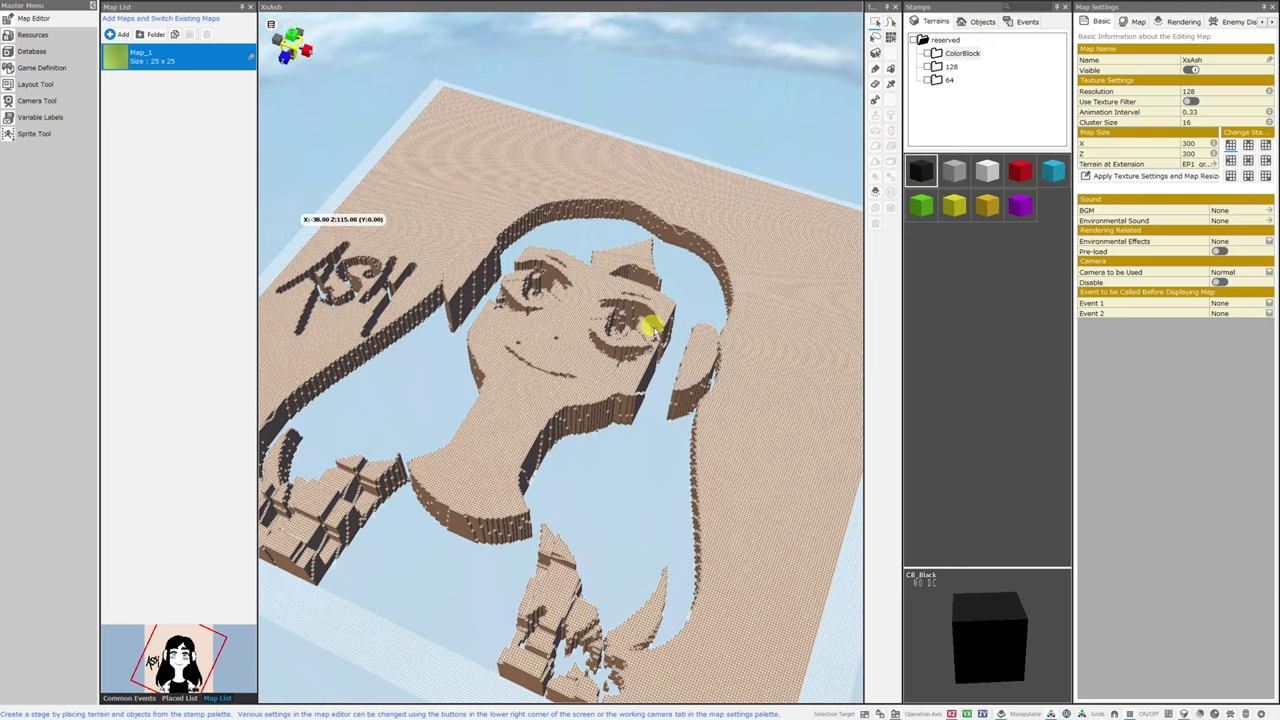